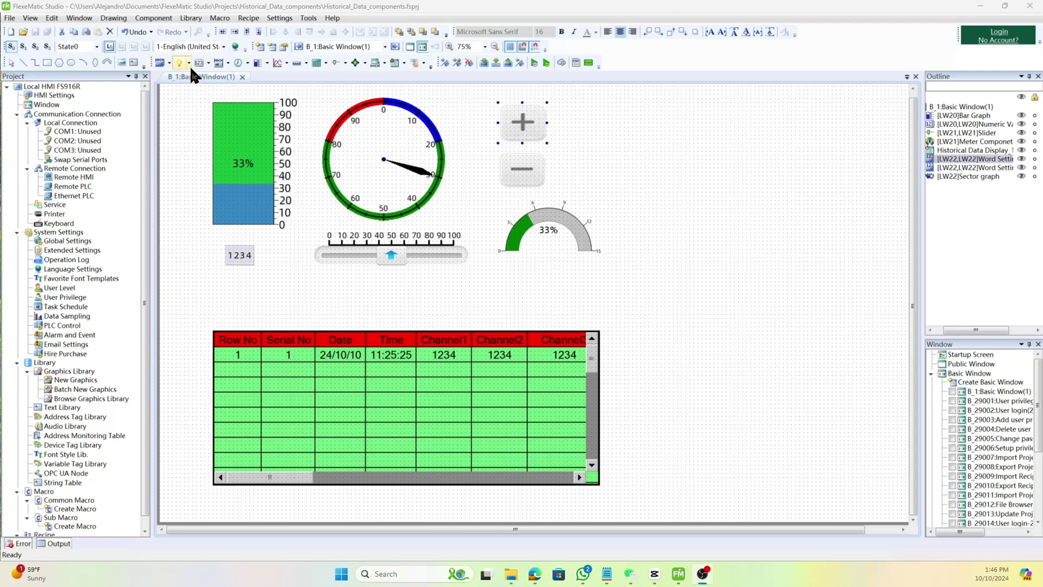
Step: Add a Historical Data Display from Component > List, using data source 1:Hydrogen
left_click(168, 22)
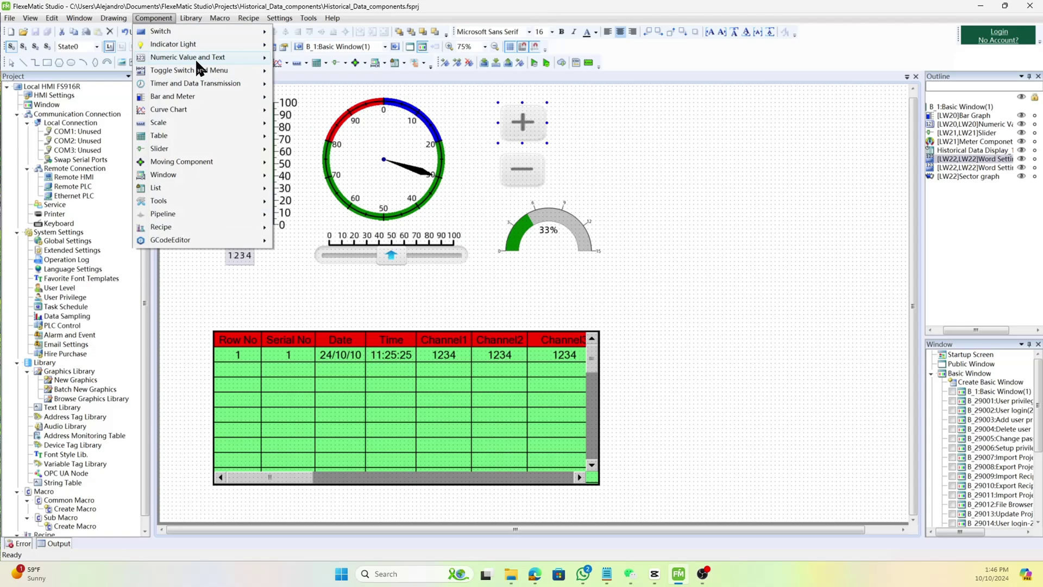
mouse_move(214, 188)
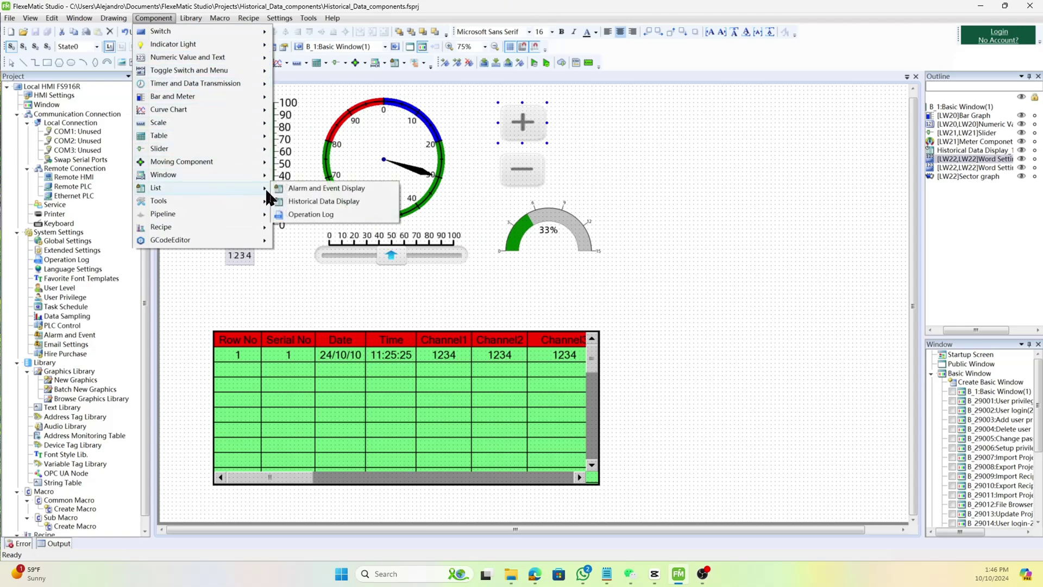
left_click(310, 201)
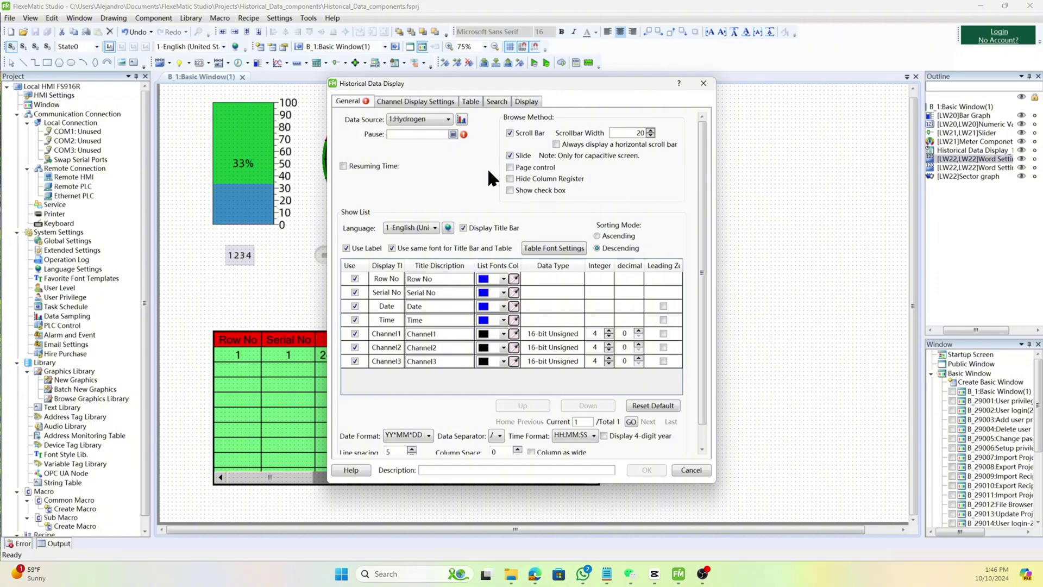
Step: Open the Hydrogen data sampling properties, keeping serial address turned off
left_click(460, 120)
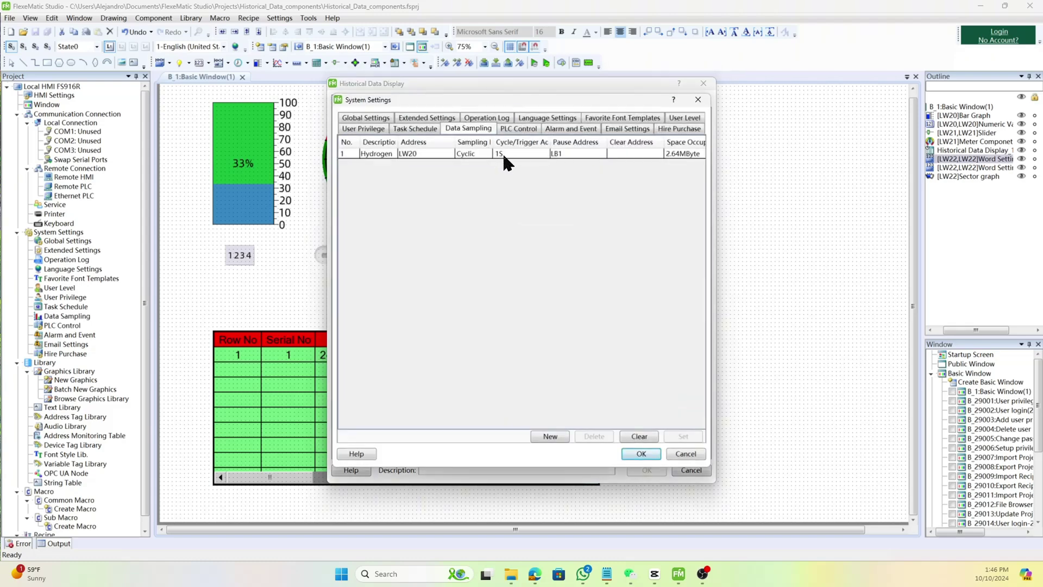
double_click(511, 156)
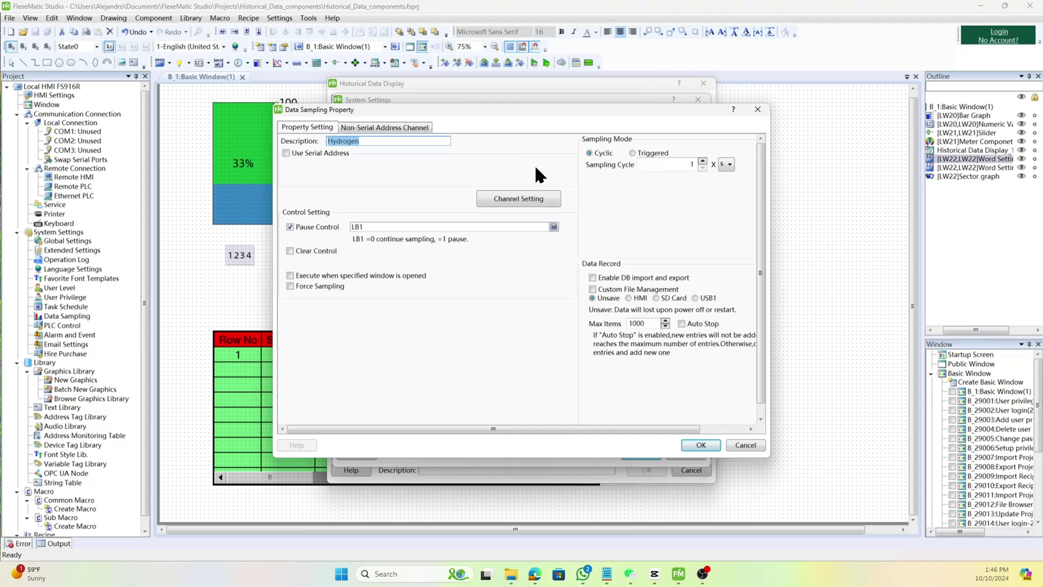
left_click(344, 151)
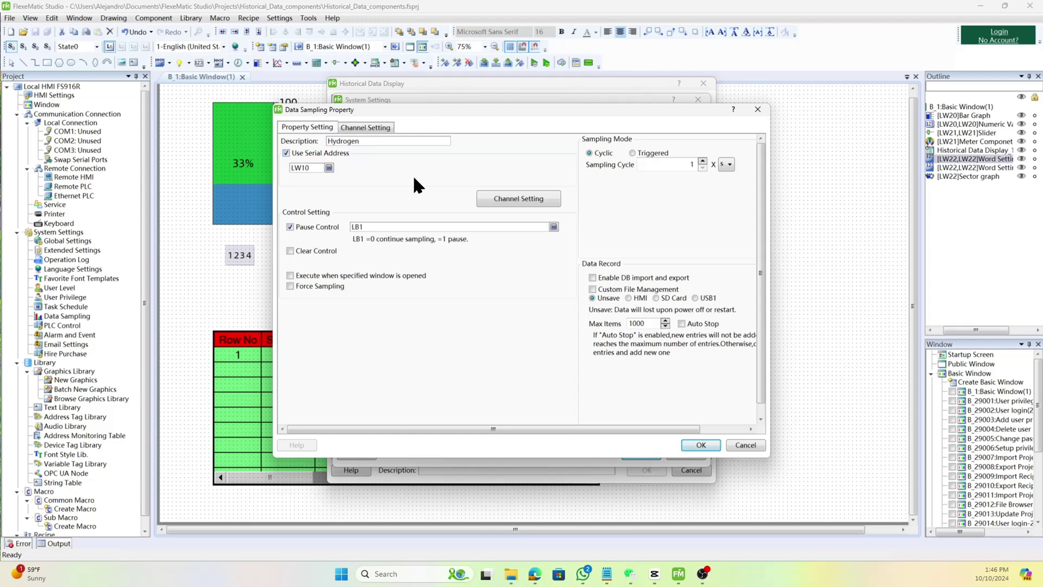
left_click(380, 127)
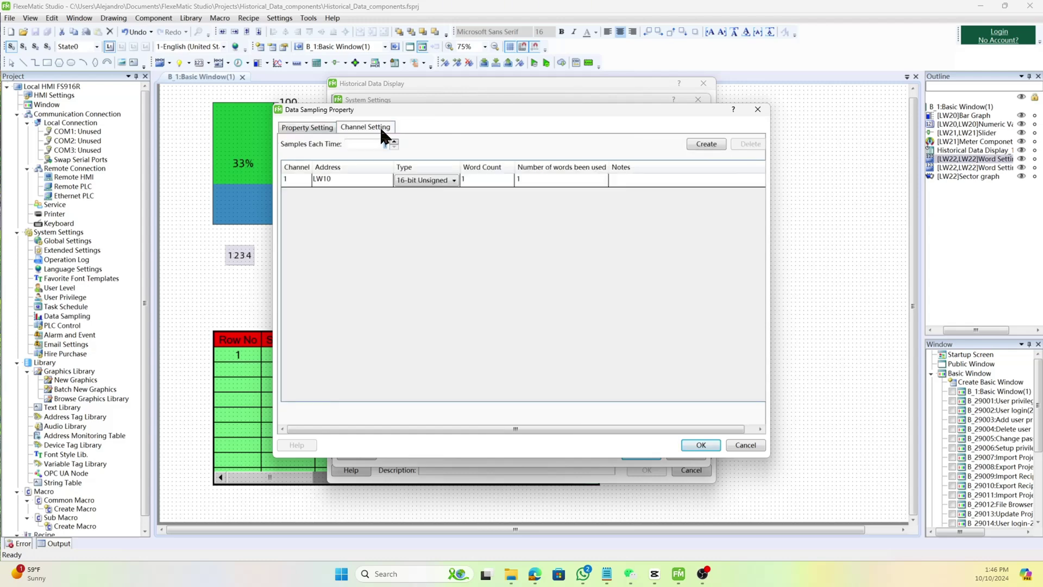
left_click(324, 127)
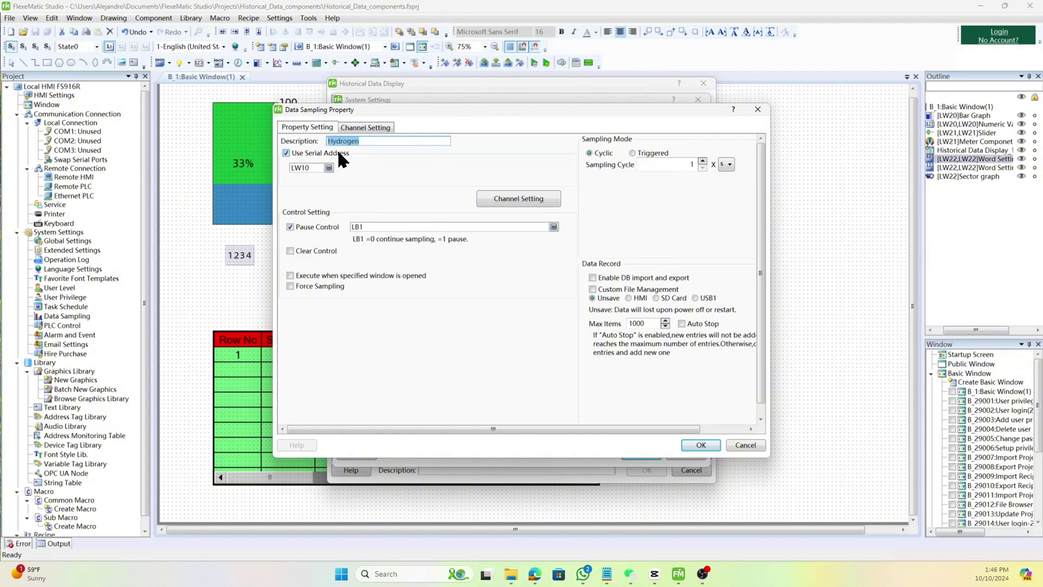
left_click(337, 150)
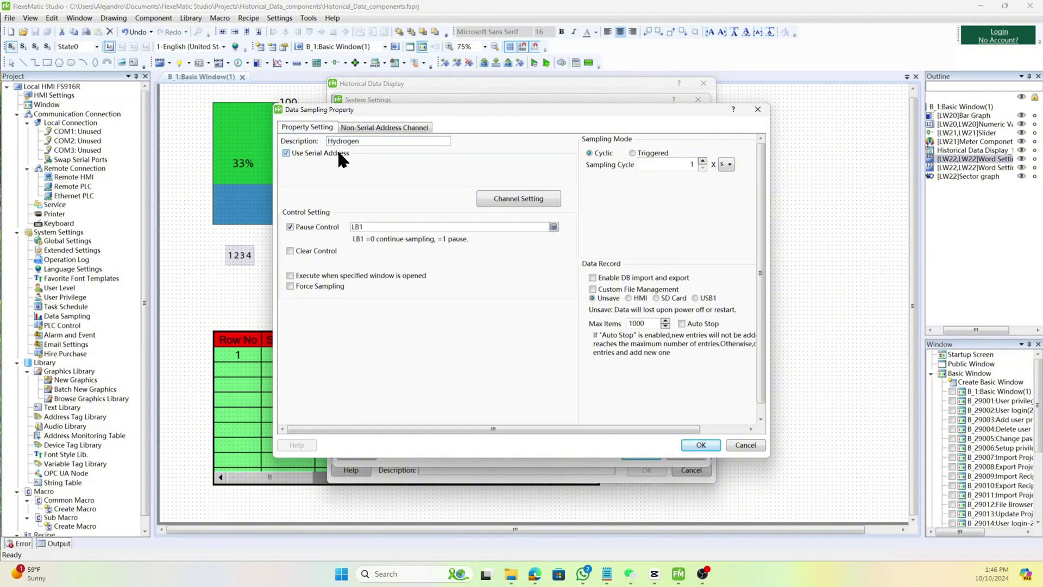
Step: Review Hydrogen's word channels LW20, LW21 and LW22, cancelling the switch to bit addresses
left_click(383, 127)
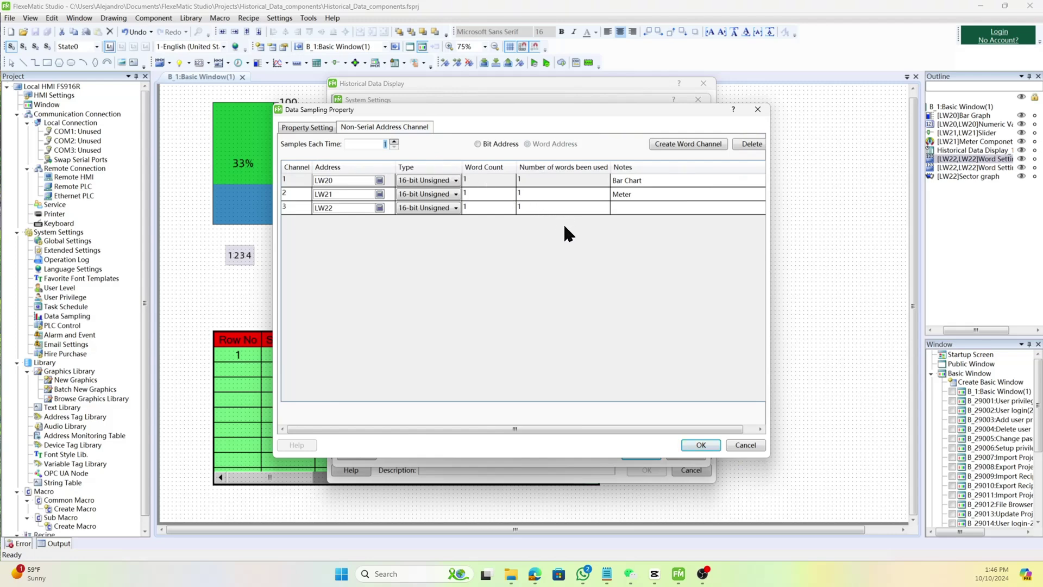
left_click(505, 143)
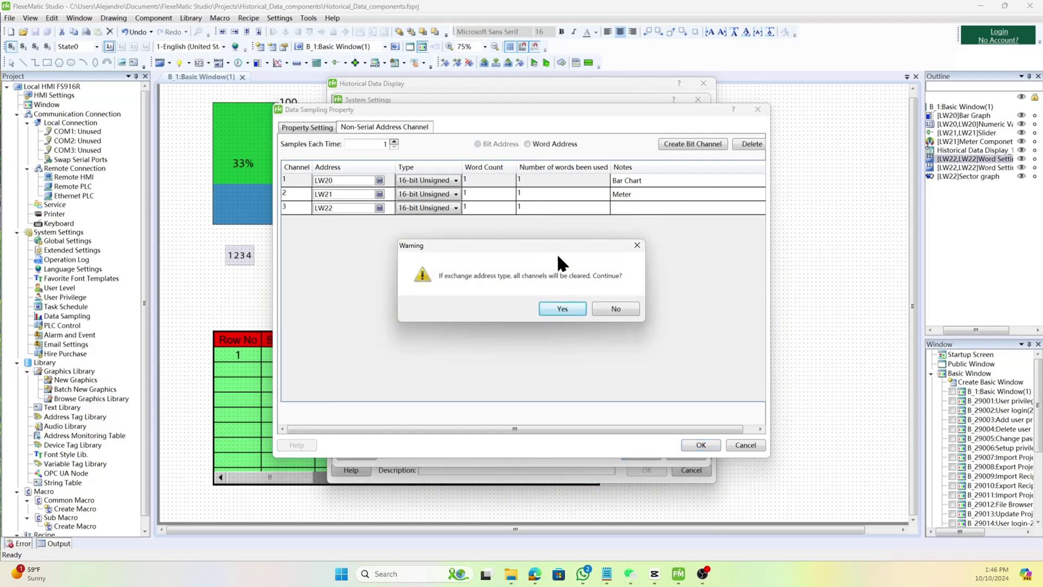
left_click(632, 249)
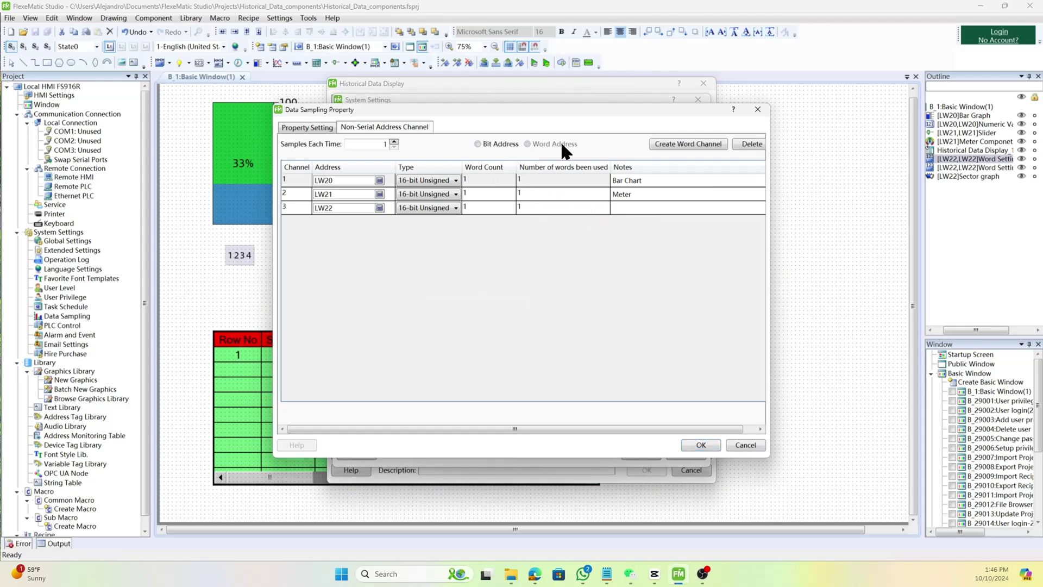
Step: Keep Hydrogen sampling Cyclic at 1 s, with pause control LB1 and 1000 max items
left_click(330, 130)
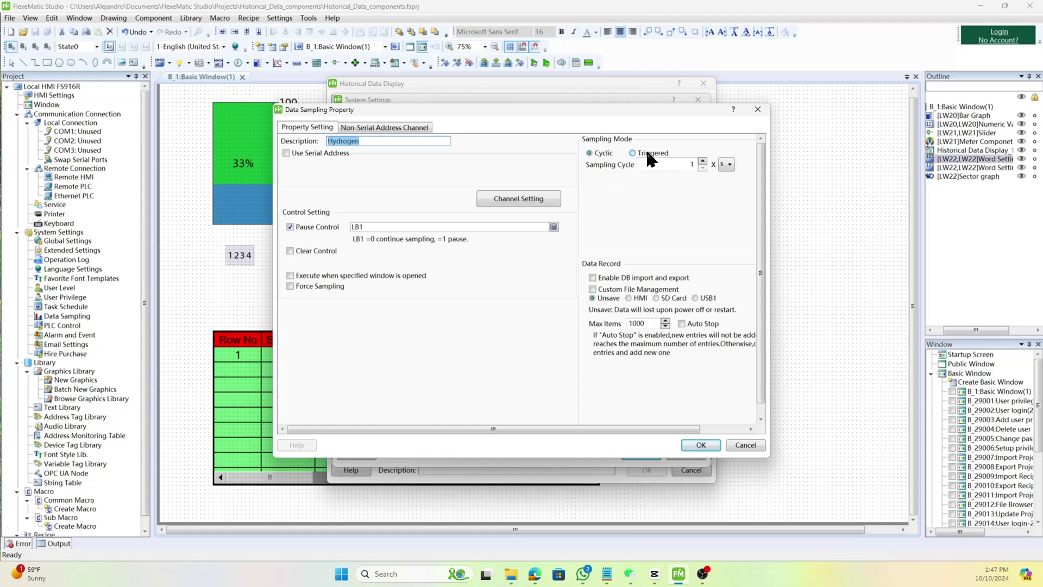
left_click(668, 153)
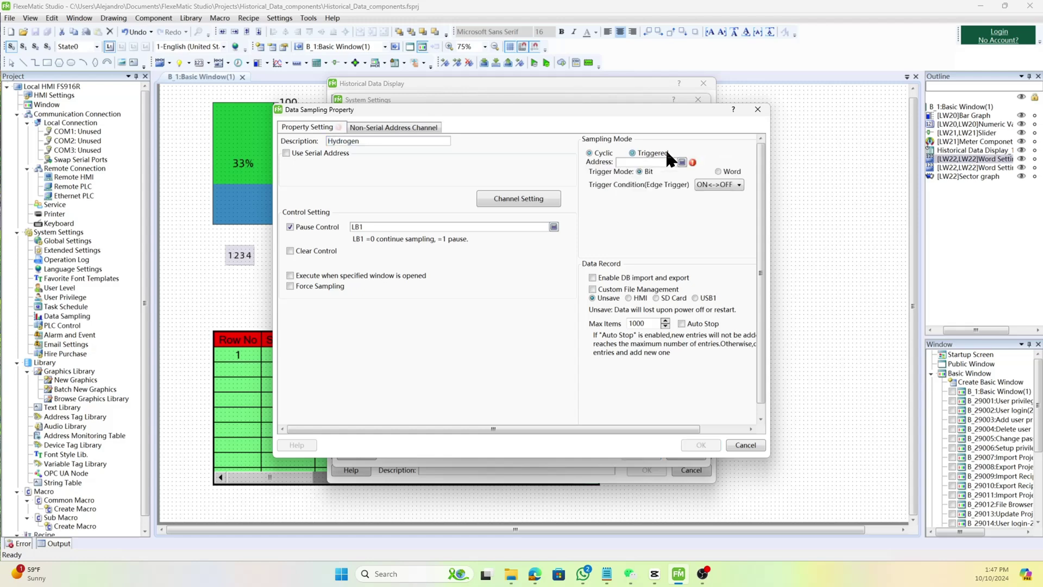
left_click(604, 153)
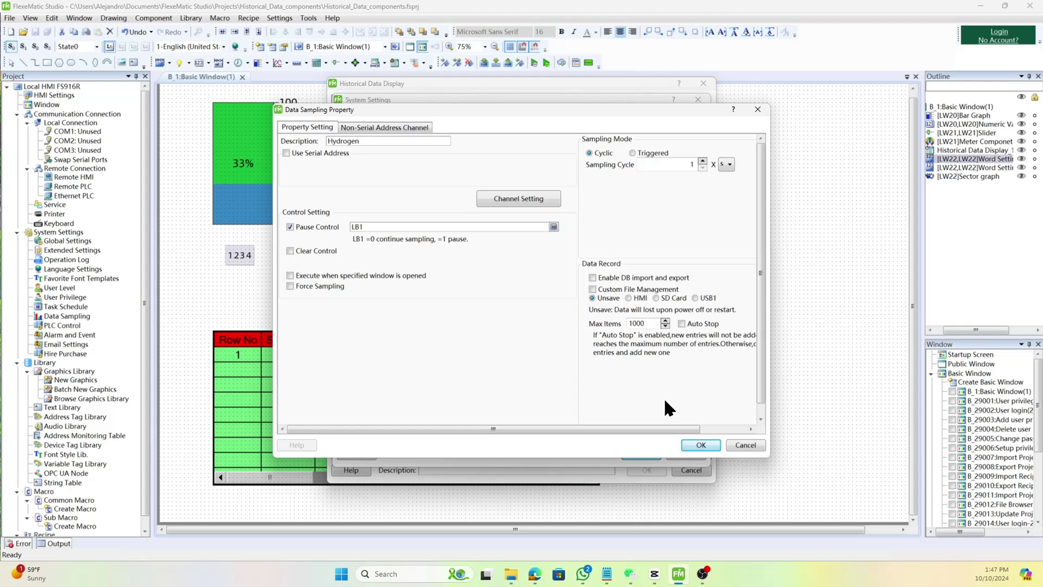
Step: Confirm Hydrogen as the table's data source and set its pause address to LB1
left_click(712, 446)
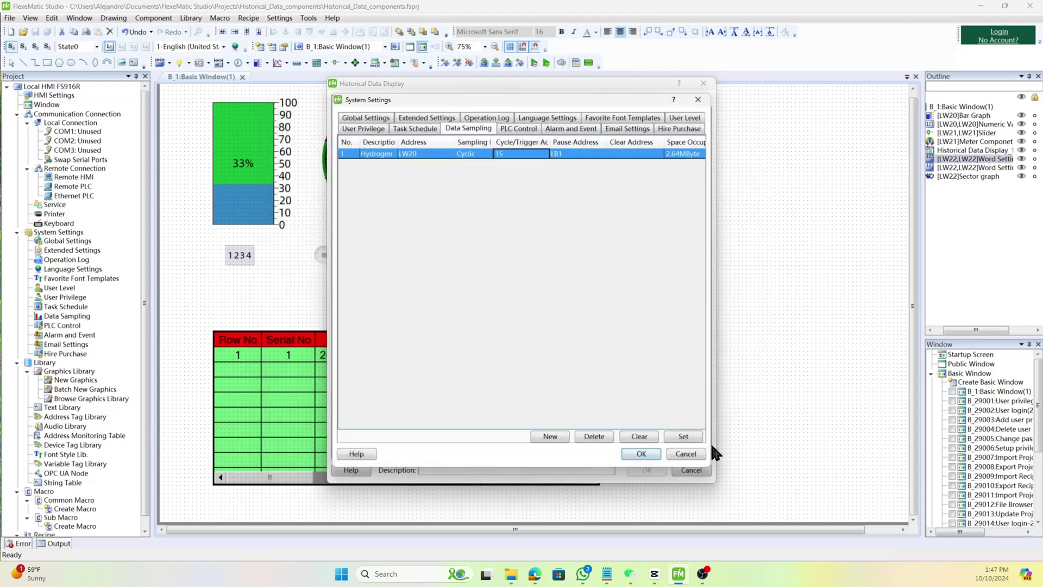
left_click(639, 455)
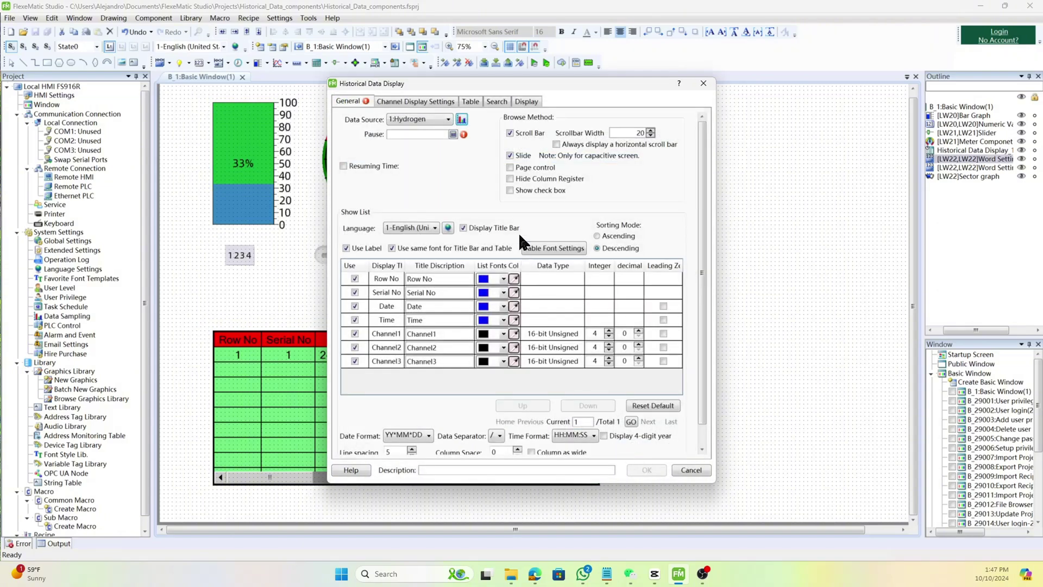
left_click(452, 134)
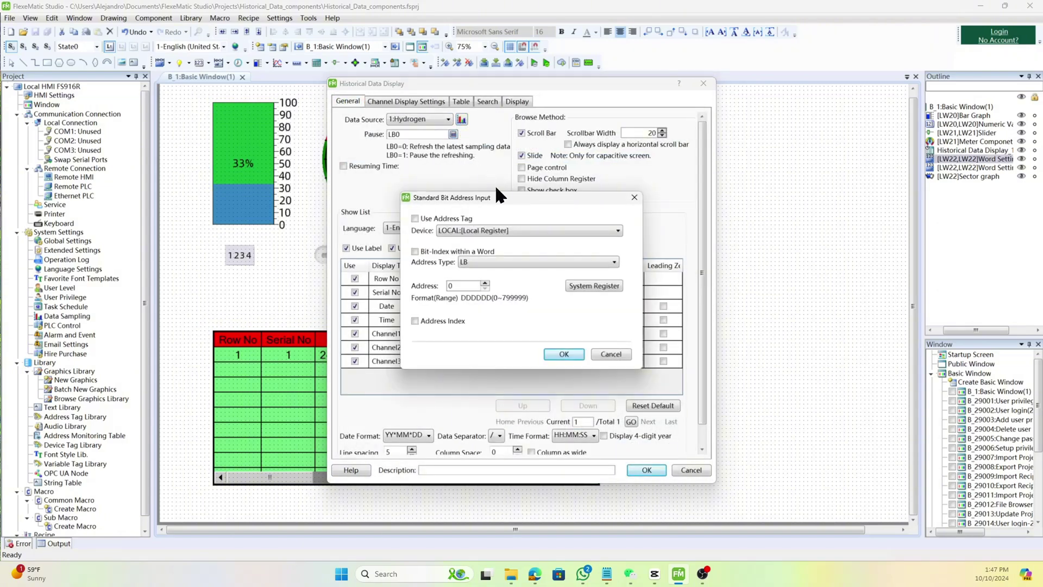
left_click(486, 283)
left_click(564, 354)
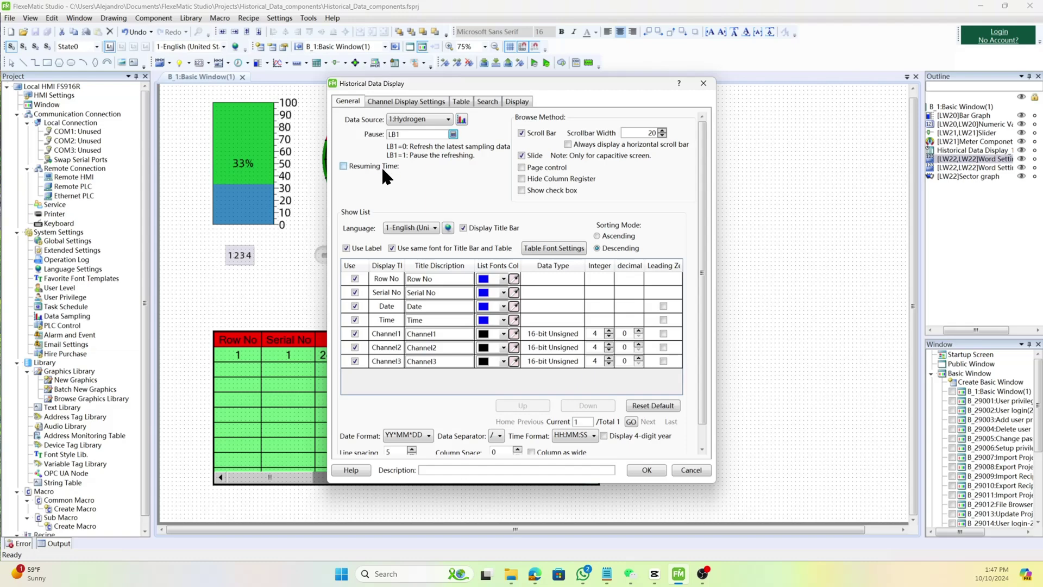
Step: Enable Resuming Time with a 5-second interval
left_click(344, 166)
left_click(418, 166)
scroll(420, 169, "up", 1)
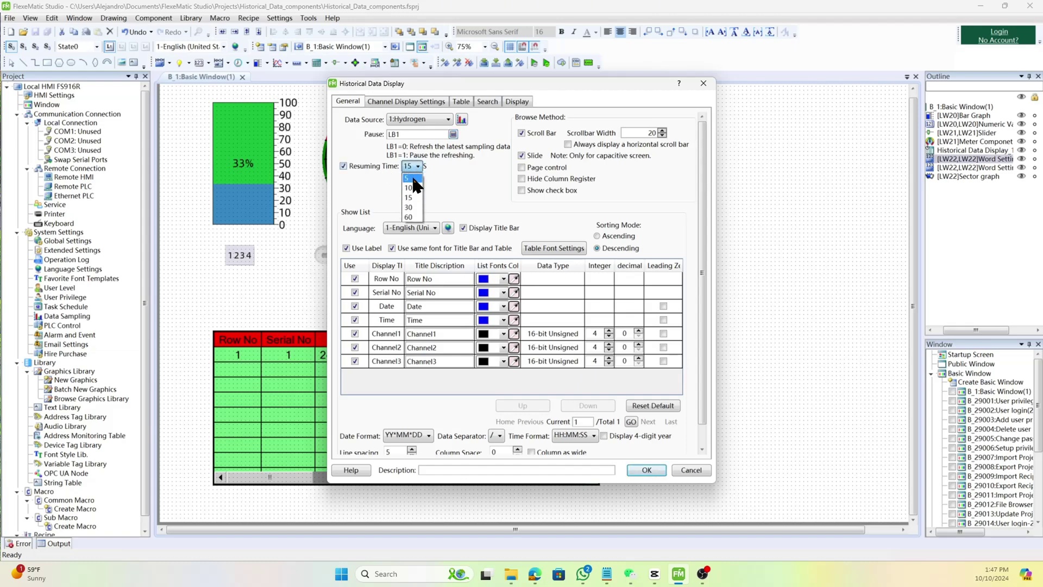
left_click(420, 173)
Step: Leave page control and hide column register disabled, then view the Channel Display Settings
left_click(547, 168)
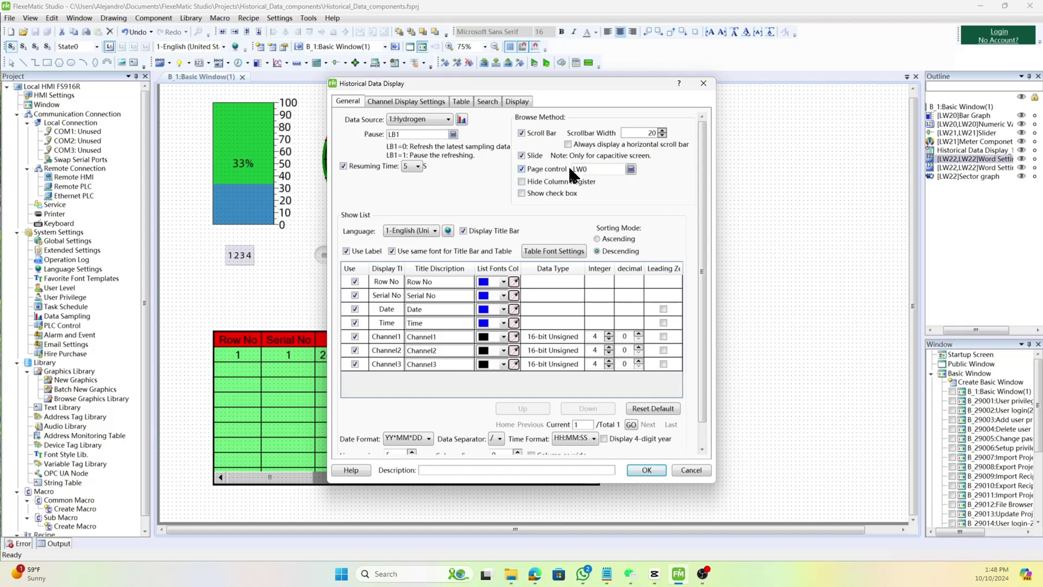
left_click(590, 184)
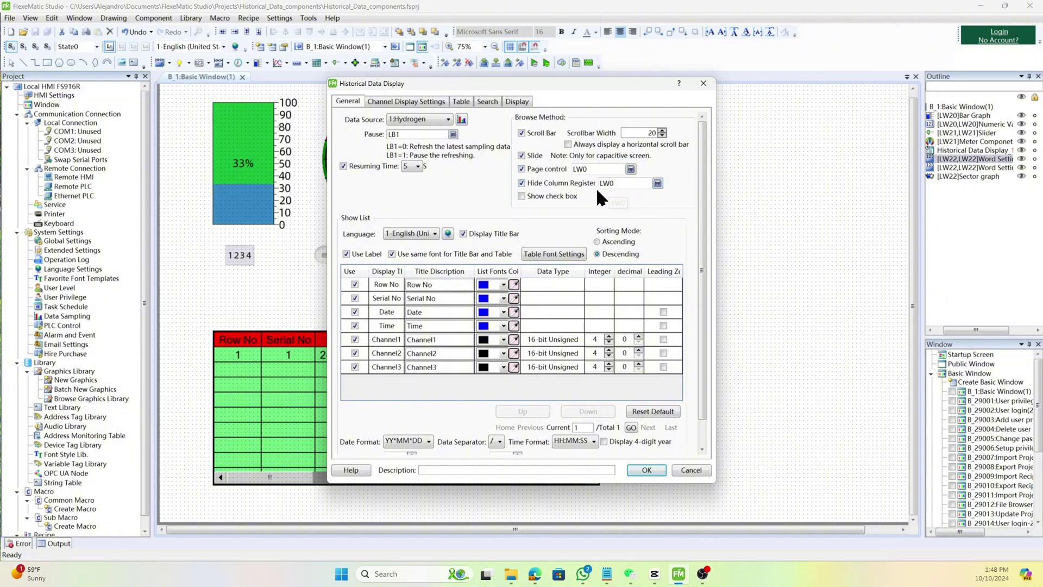
left_click(571, 201)
left_click(522, 169)
left_click(520, 179)
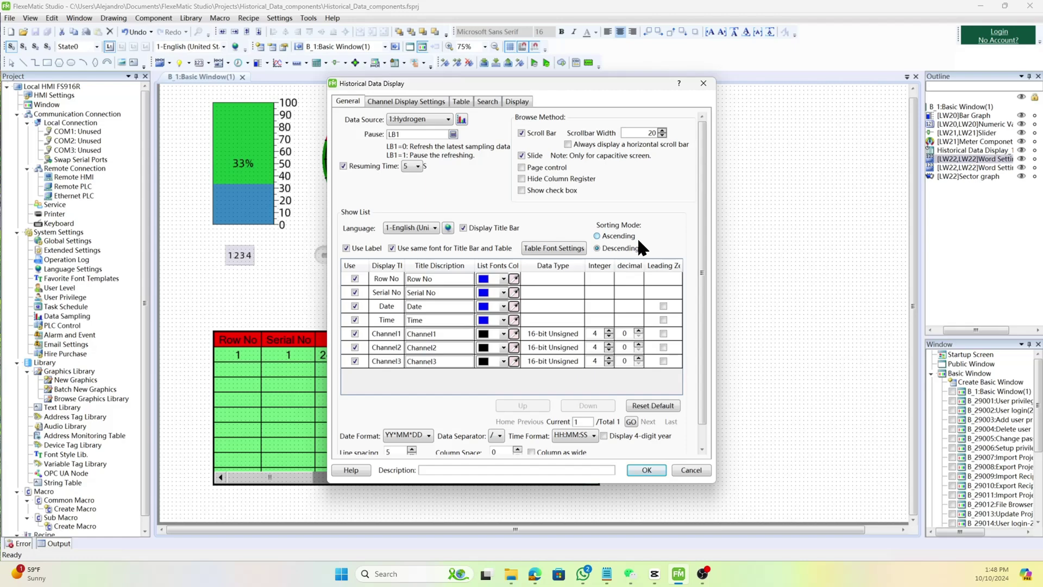
scroll(631, 447, "down", 1)
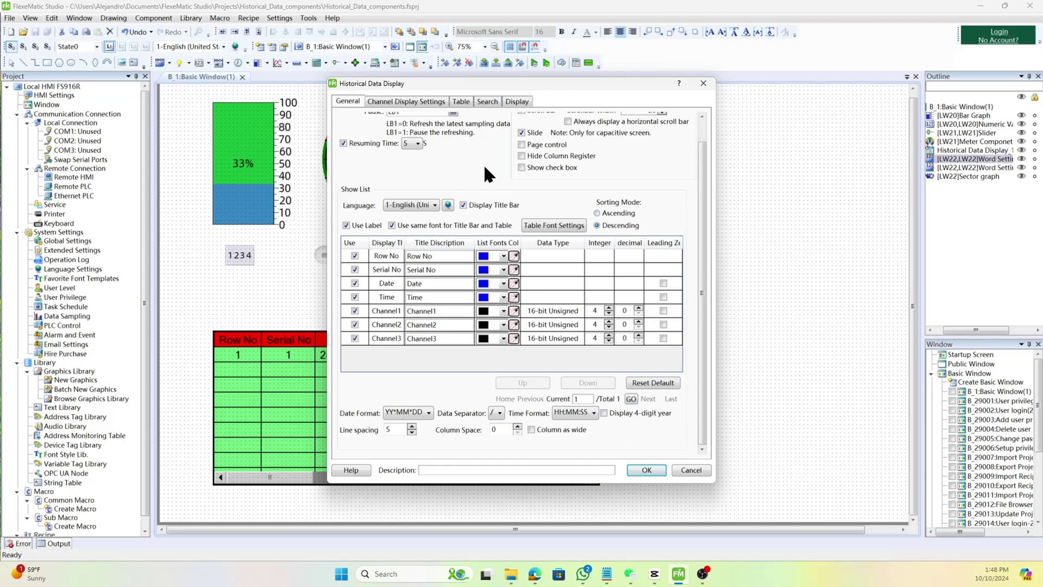
left_click(437, 106)
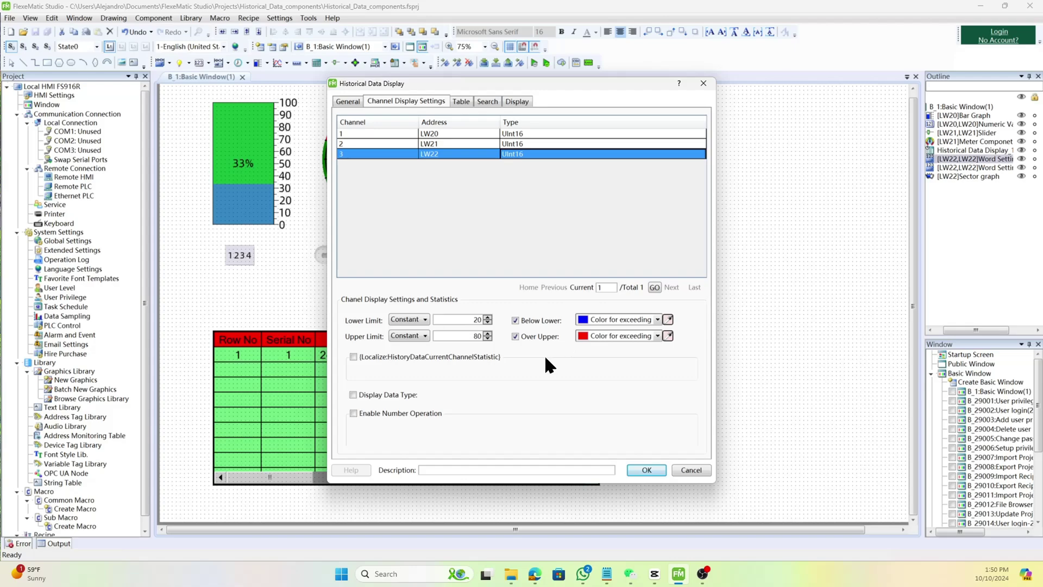
Step: Leave the display data type unforced after reviewing the 16-bit Binary option
left_click(499, 357)
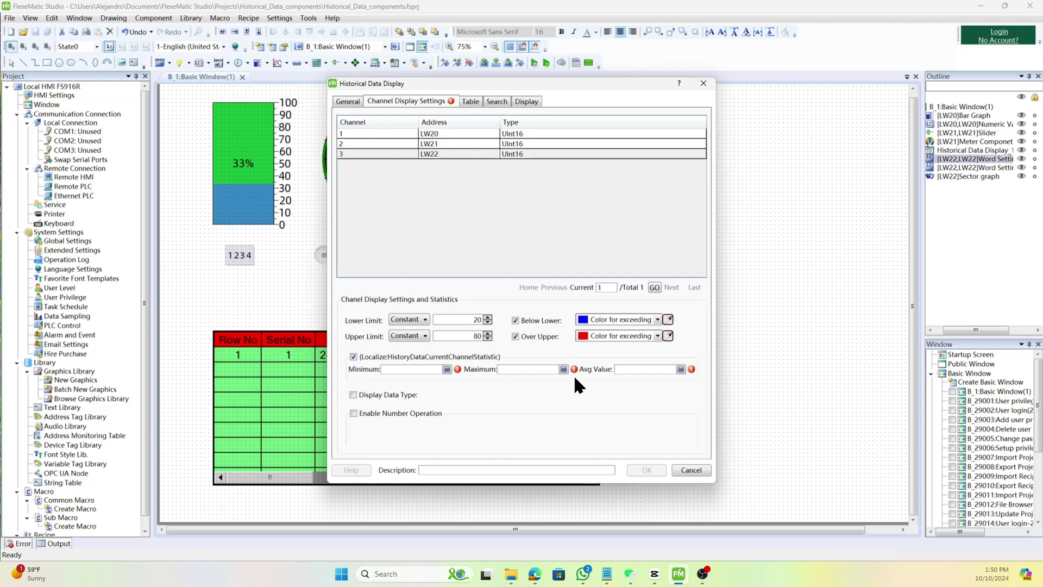
left_click(374, 395)
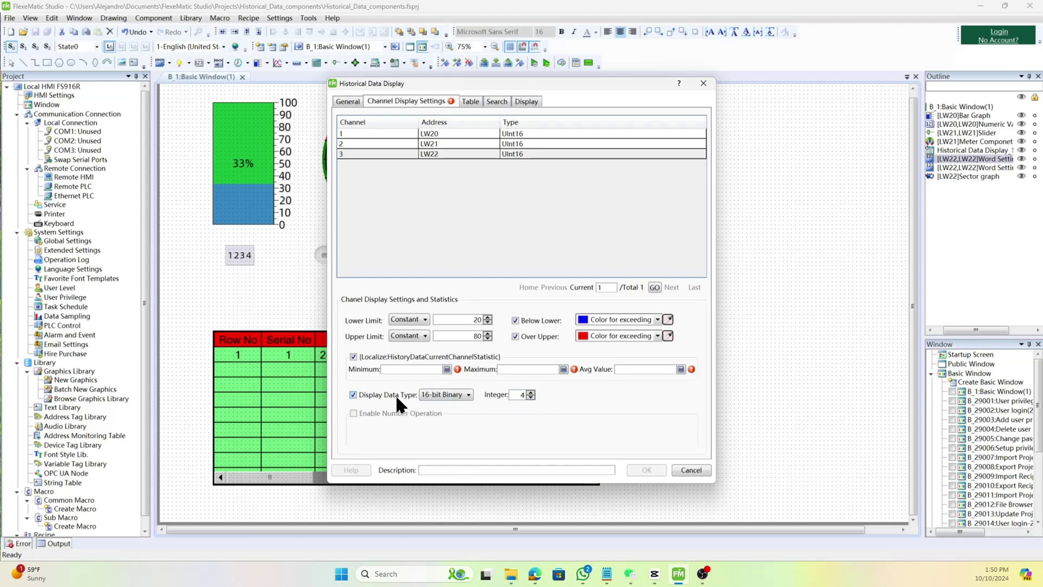
left_click(435, 395)
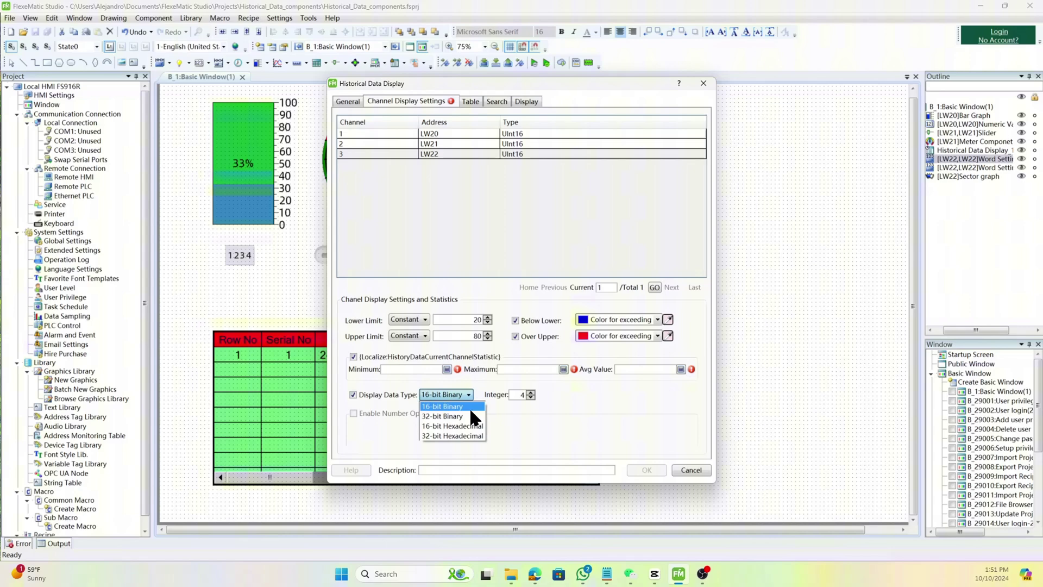
left_click(379, 393)
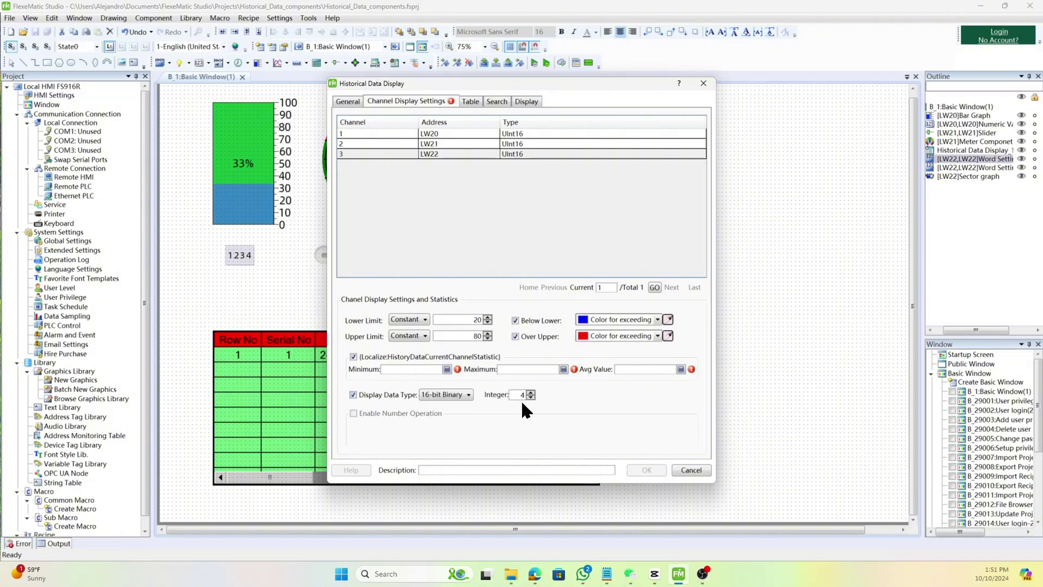
left_click(400, 395)
Step: Check the number-operation scaling formula, then turn number operation and statistics off
left_click(409, 412)
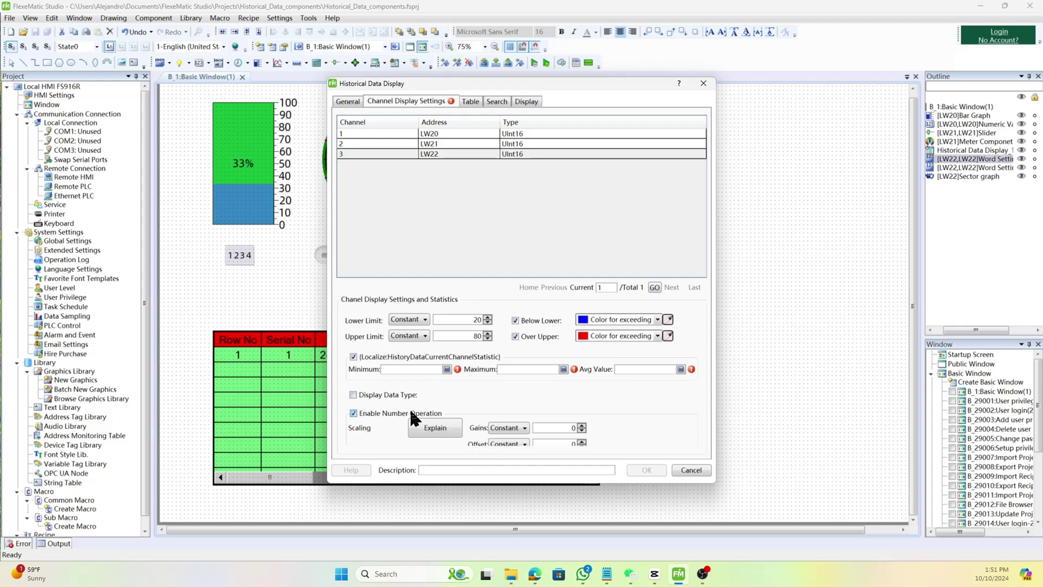
left_click(435, 428)
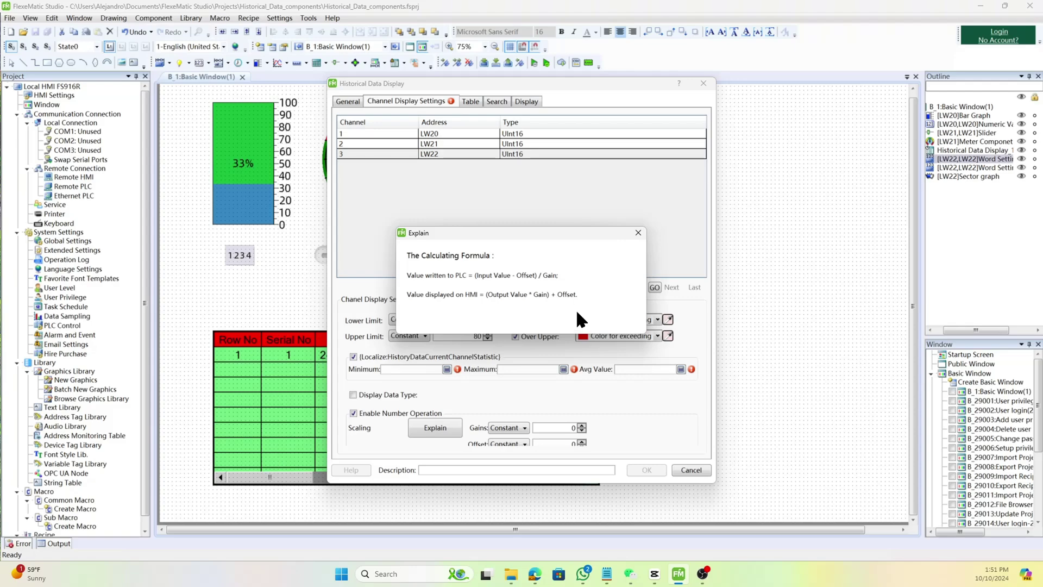
left_click(638, 233)
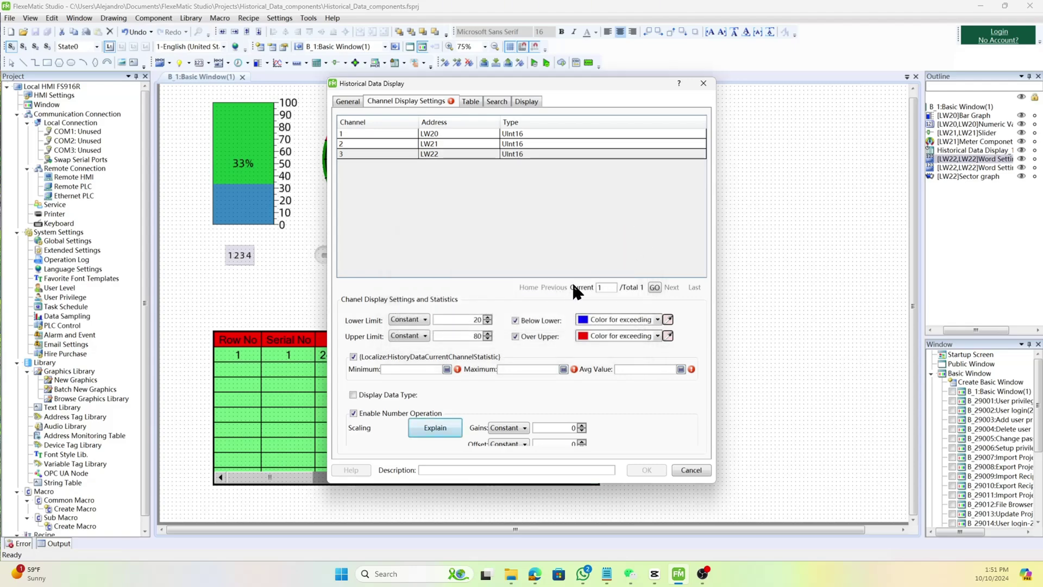
left_click(385, 414)
left_click(379, 358)
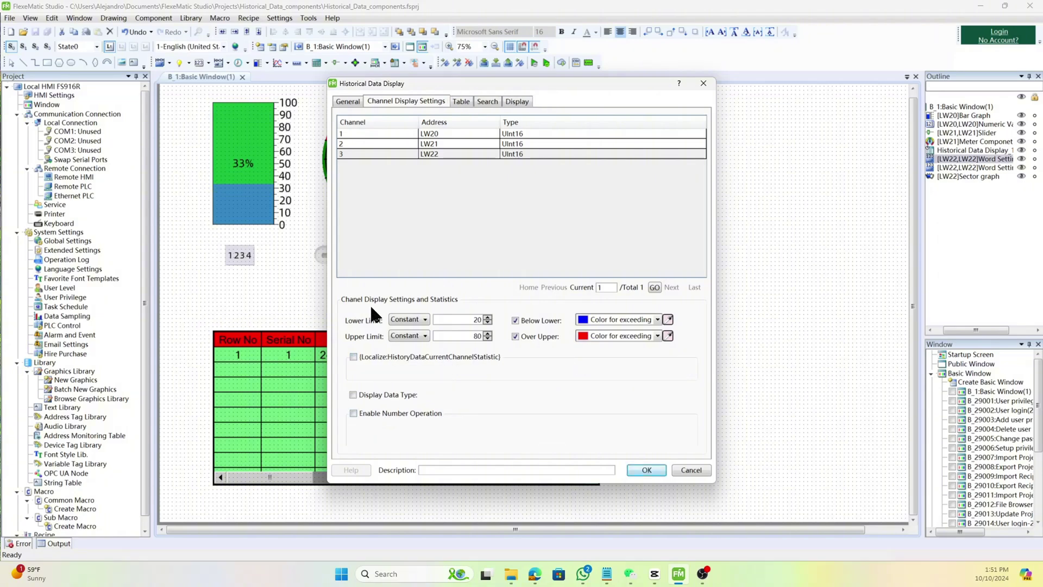
Step: On the Table tab, add row and column split lines, leaving the background colour unchanged
left_click(461, 103)
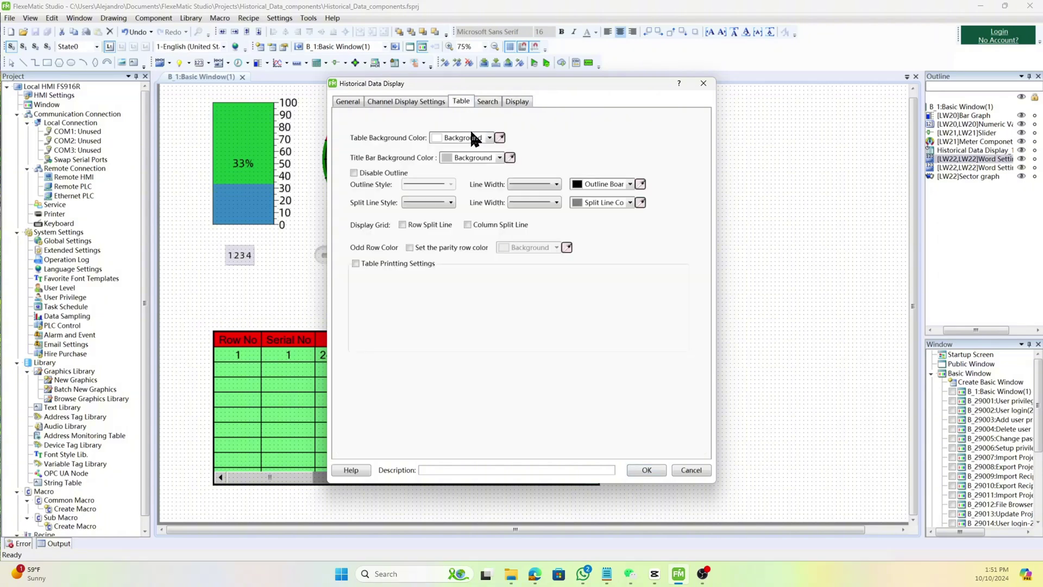
left_click(490, 137)
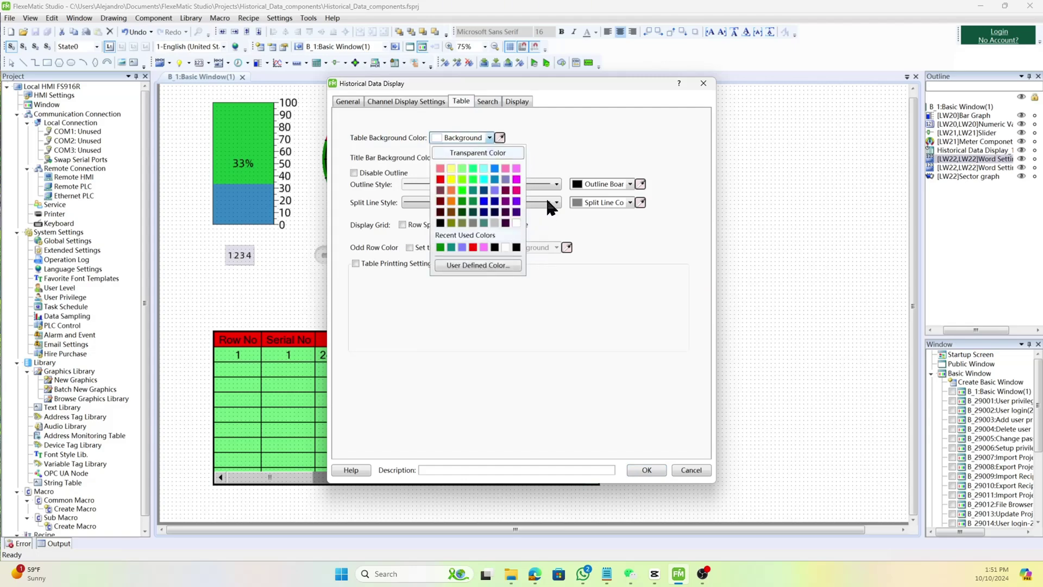
left_click(558, 156)
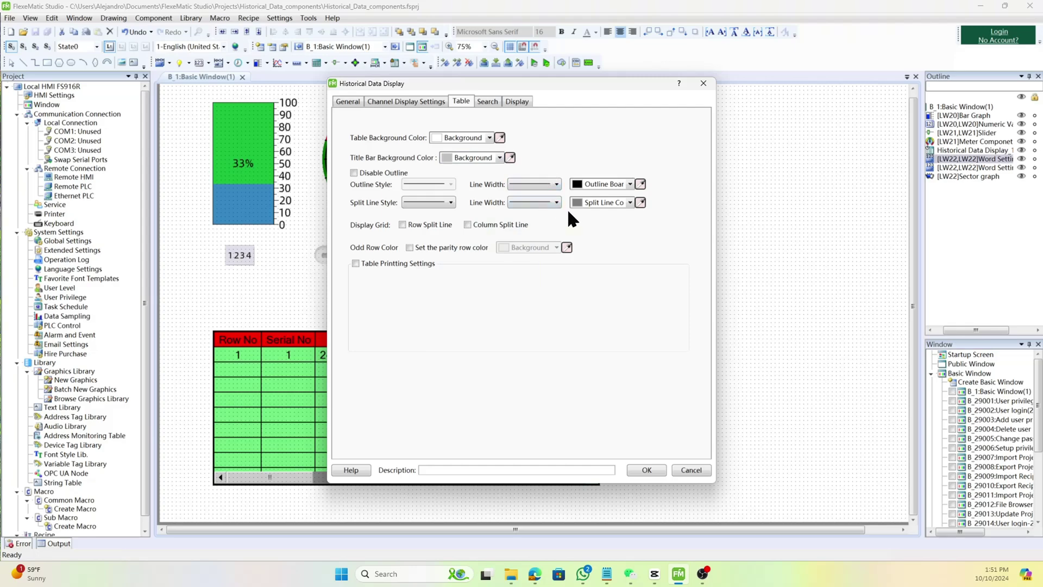
left_click(446, 227)
left_click(478, 224)
Step: Leave the odd-row parity colour and table printing turned off
left_click(452, 248)
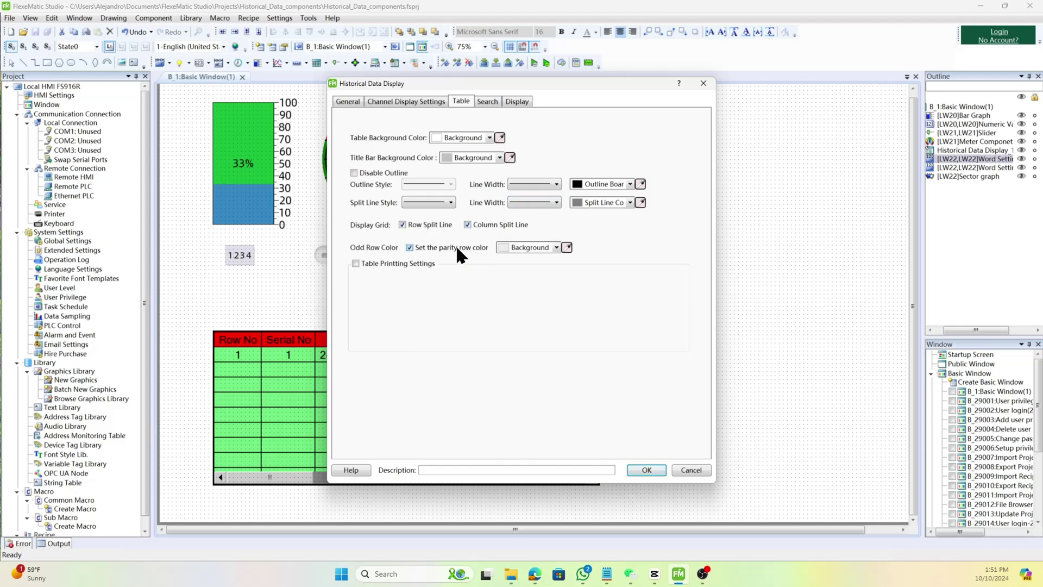
left_click(456, 245)
left_click(422, 263)
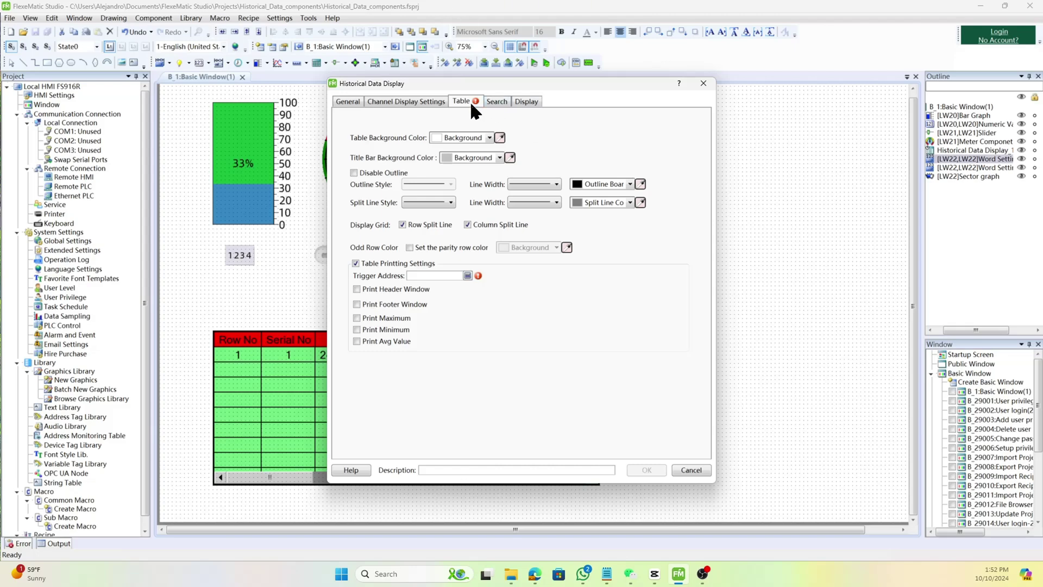
left_click(355, 263)
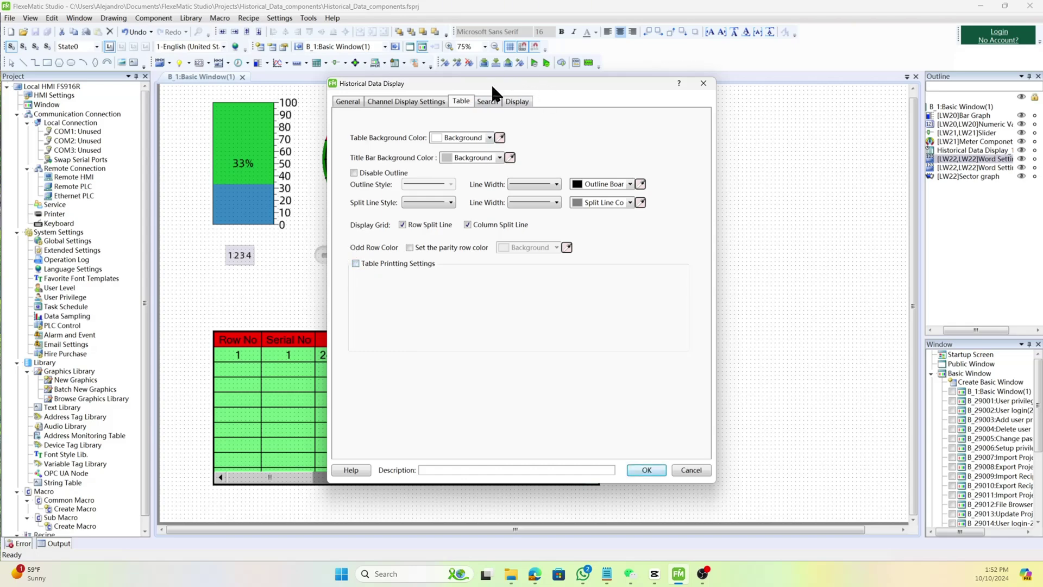
left_click(488, 102)
left_click(393, 121)
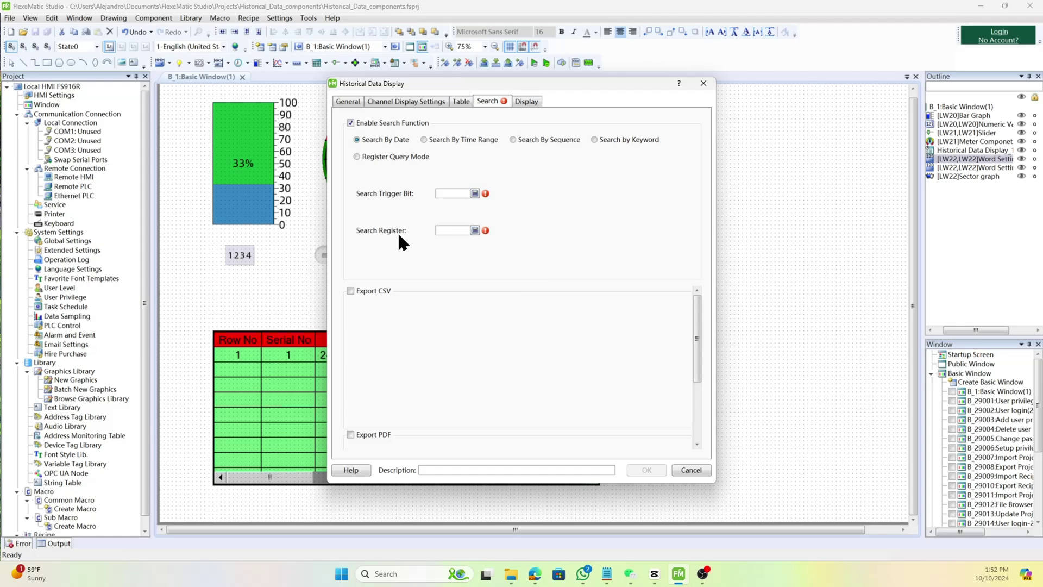
left_click(404, 158)
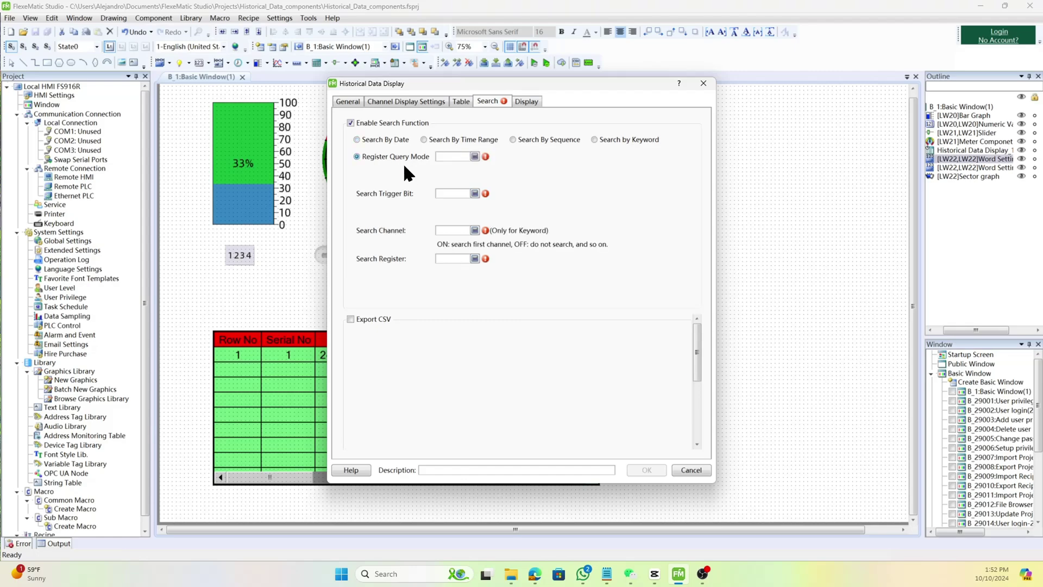
left_click(474, 157)
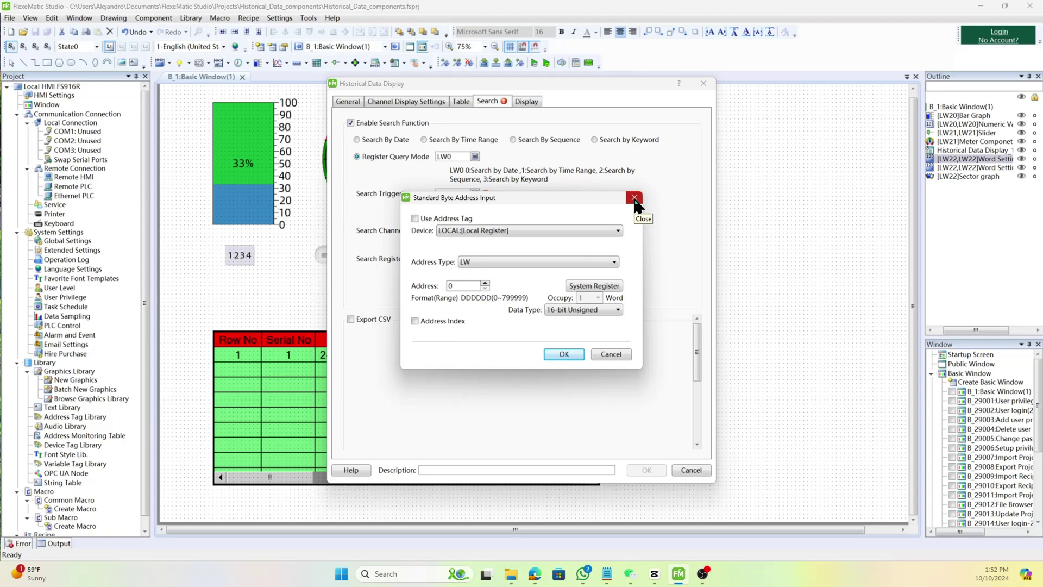
left_click(634, 198)
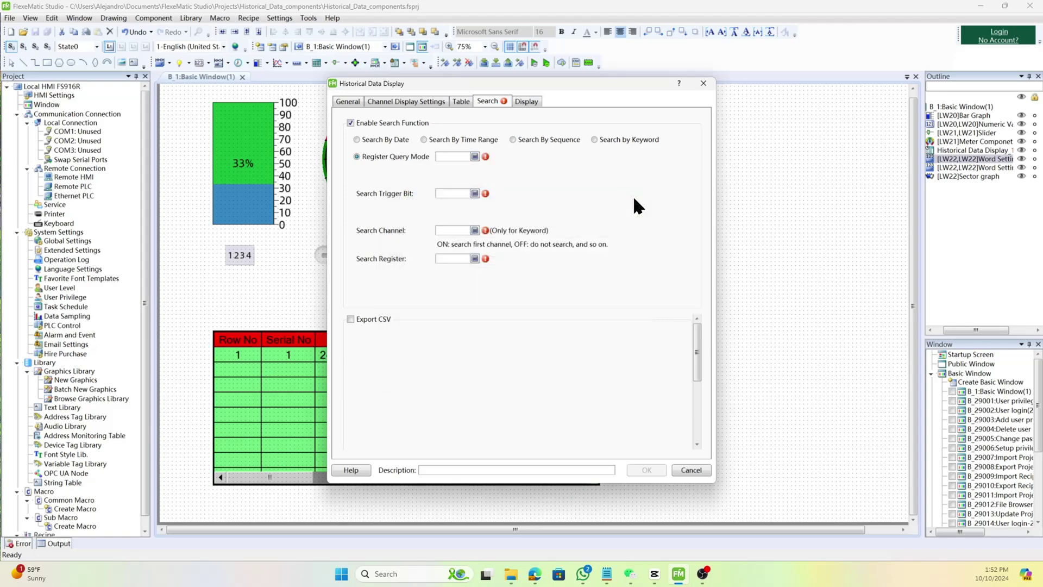
left_click(377, 123)
left_click(380, 319)
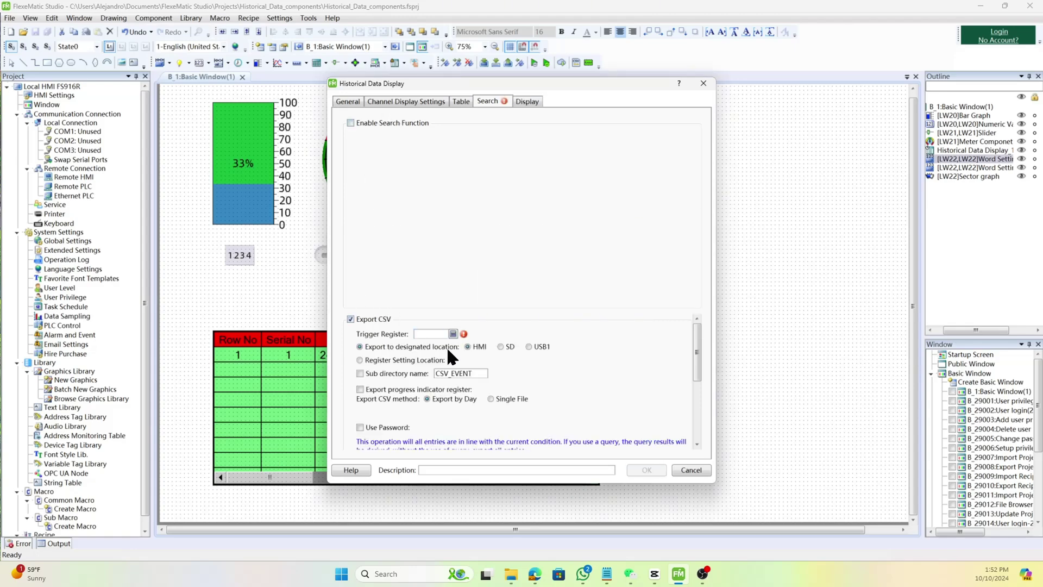
scroll(534, 339, "down", 1)
scroll(535, 344, "up", 1)
scroll(434, 413, "down", 3)
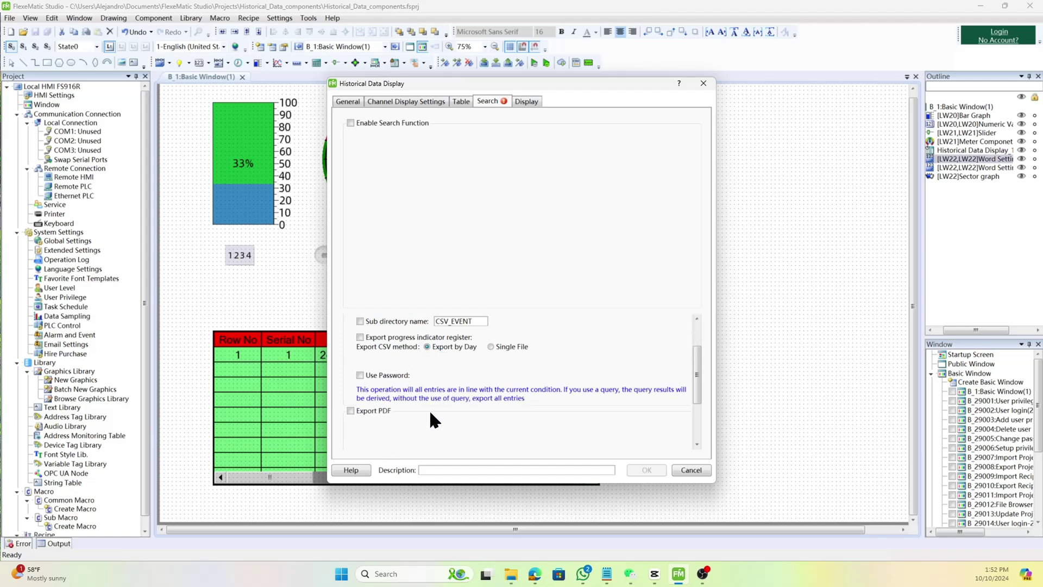
left_click(375, 411)
scroll(582, 394, "down", 4)
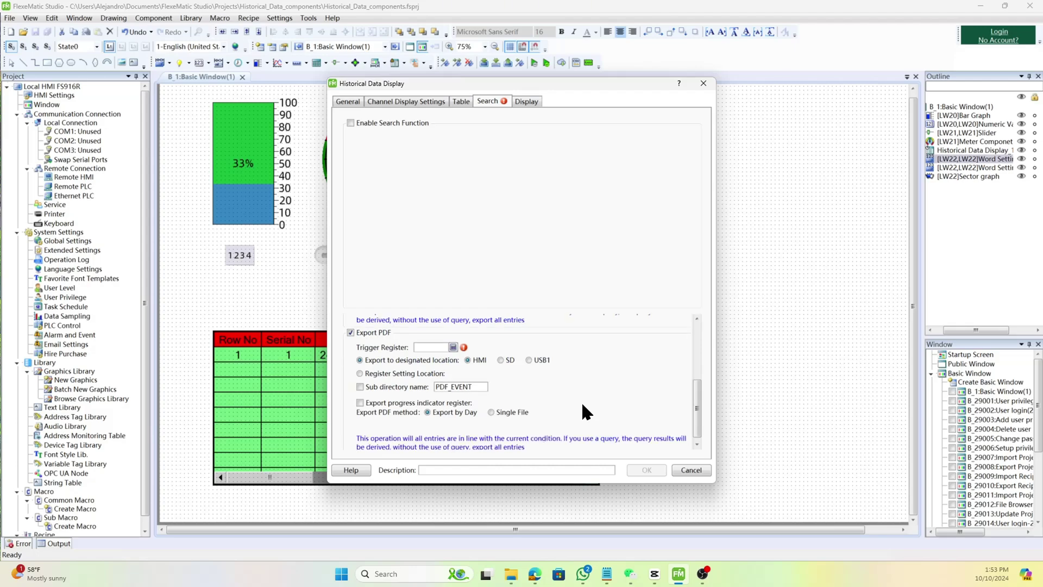
scroll(582, 402, "down", 1)
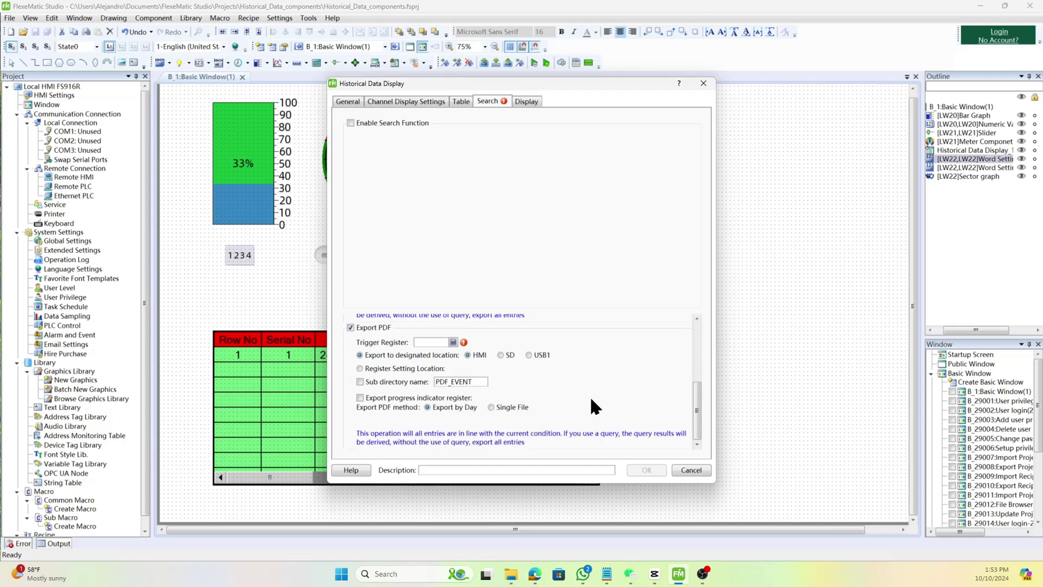
scroll(590, 402, "up", 3)
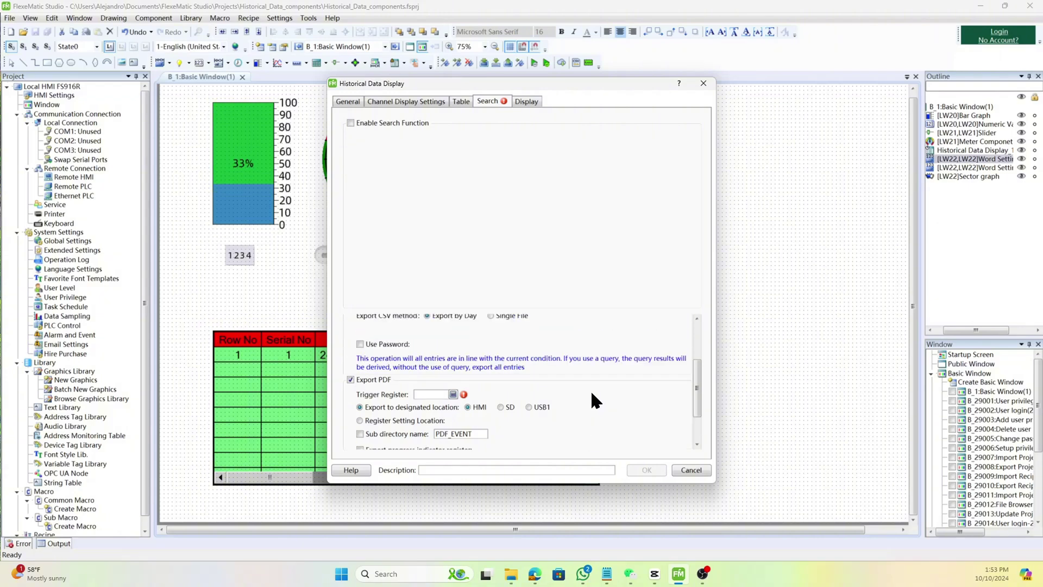
scroll(596, 401, "up", 1)
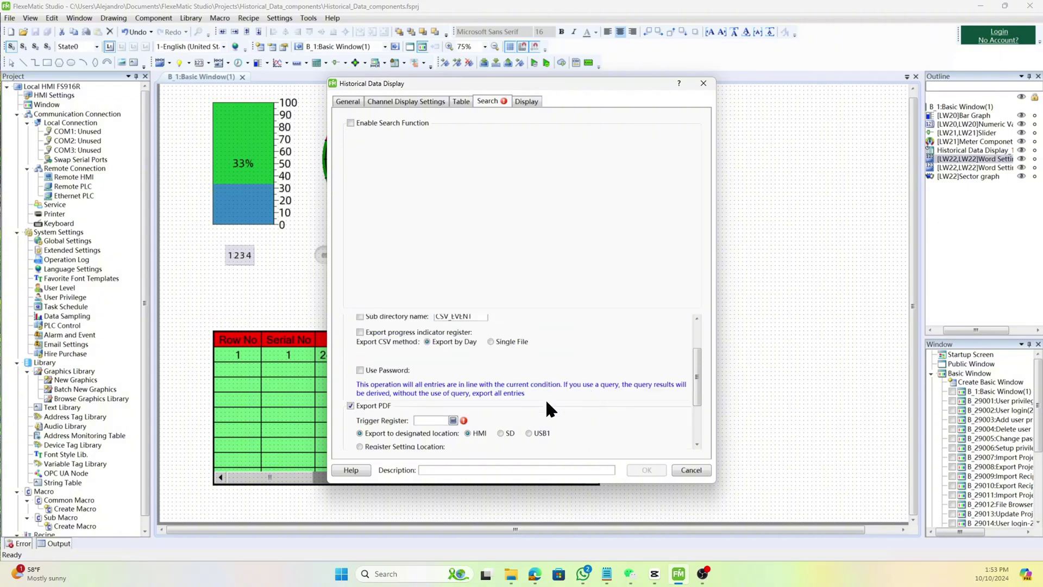
left_click(374, 406)
scroll(391, 375, "up", 3)
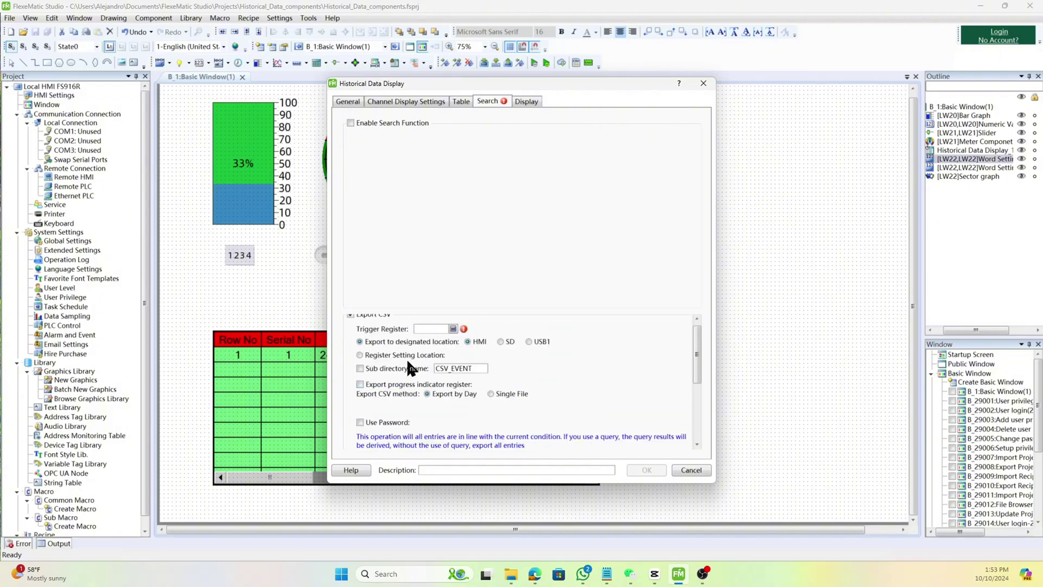
left_click(374, 319)
Step: Close the Historical Data Display settings and confirm Clear Records to empty stored history
left_click(519, 103)
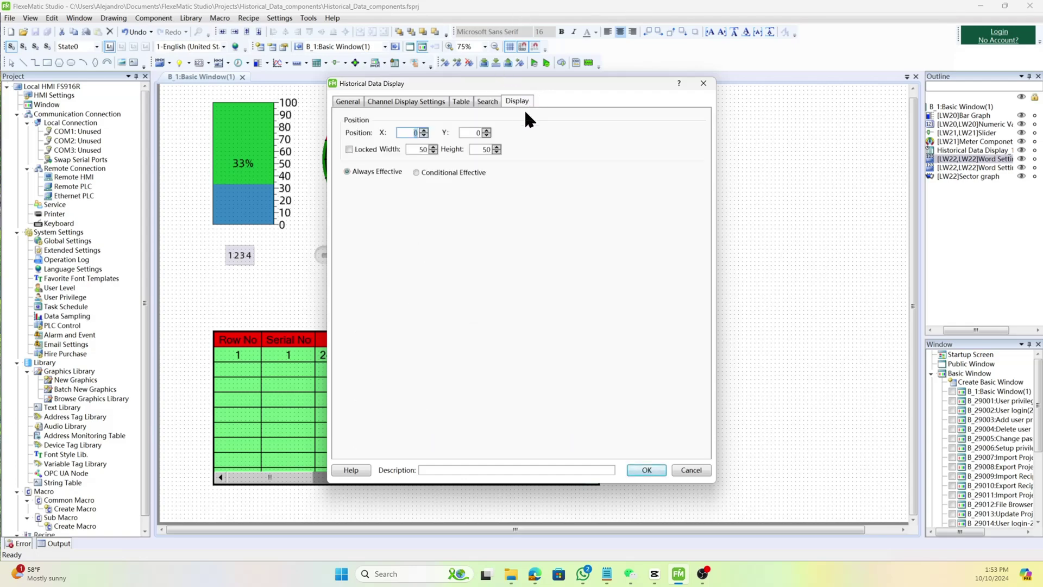
left_click(674, 467)
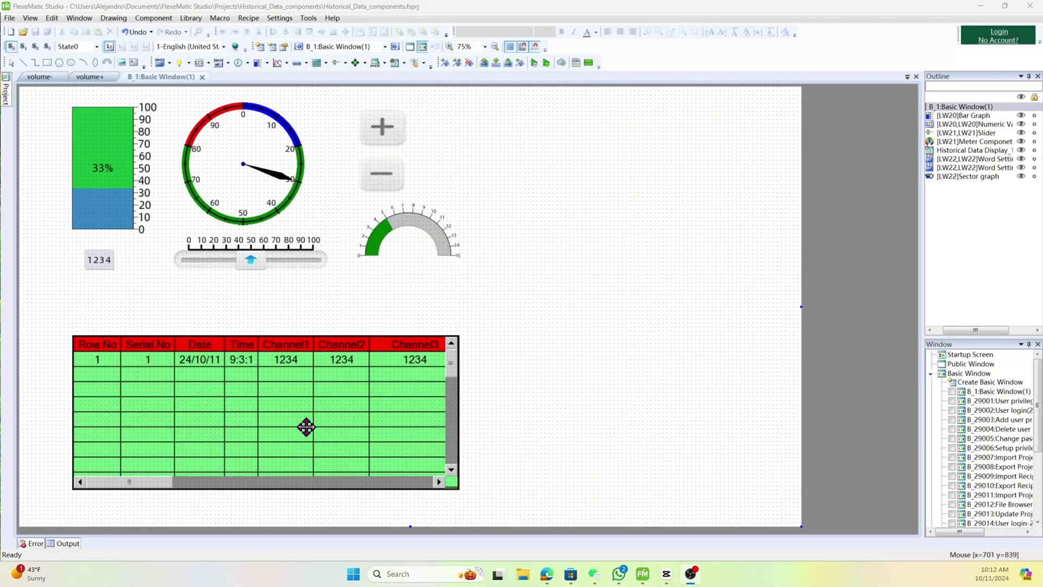
left_click(536, 62)
left_click(539, 322)
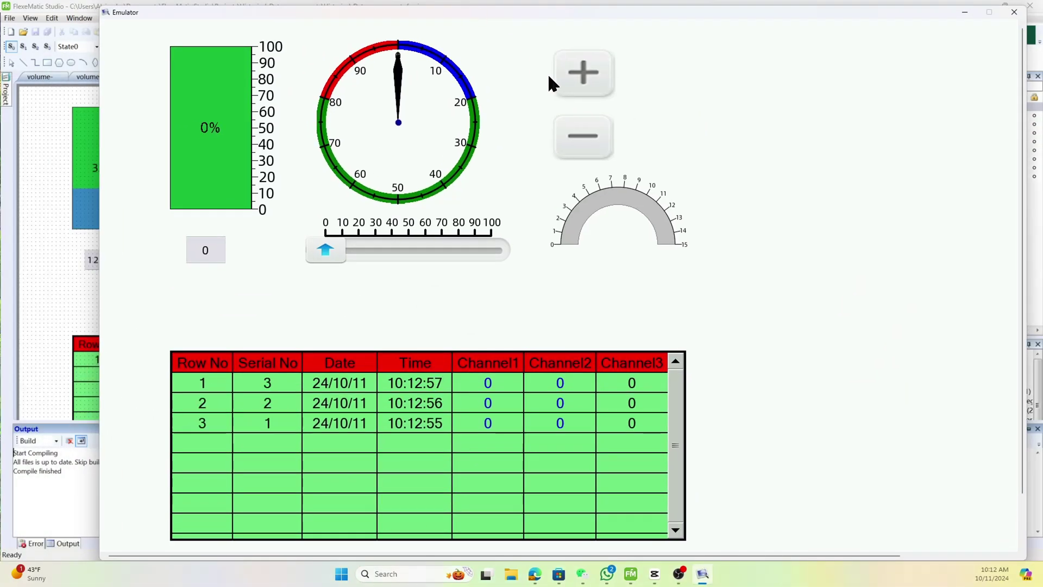
Step: In the emulator, step Channel3 up with +, slide Channel2 to about 64, and key in 20 for Channel1
left_click(579, 74)
left_click(579, 74)
left_click(576, 76)
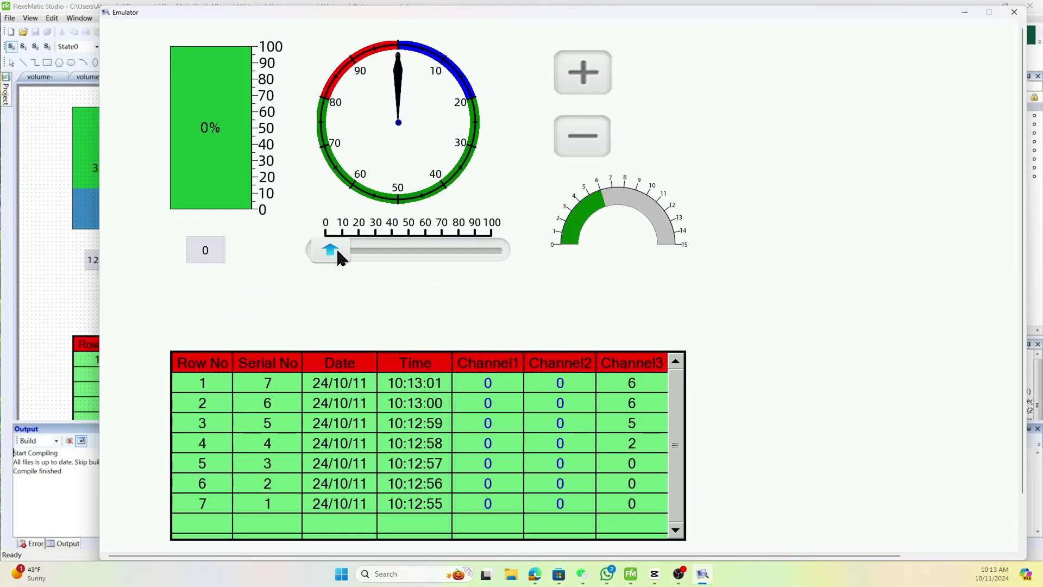
left_click_drag(337, 251, 437, 251)
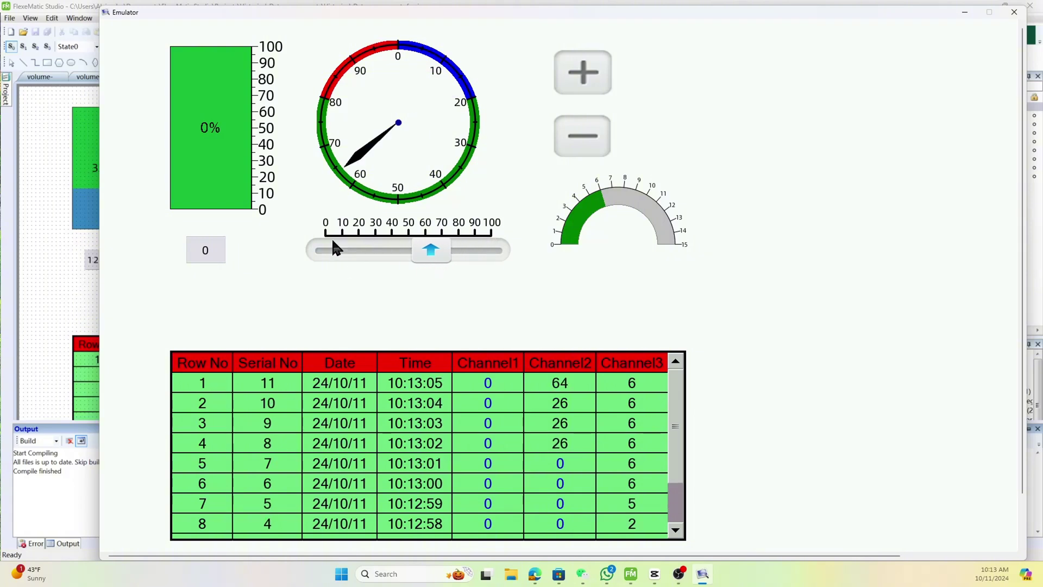
left_click(206, 250)
left_click(366, 396)
left_click(519, 396)
left_click(551, 532)
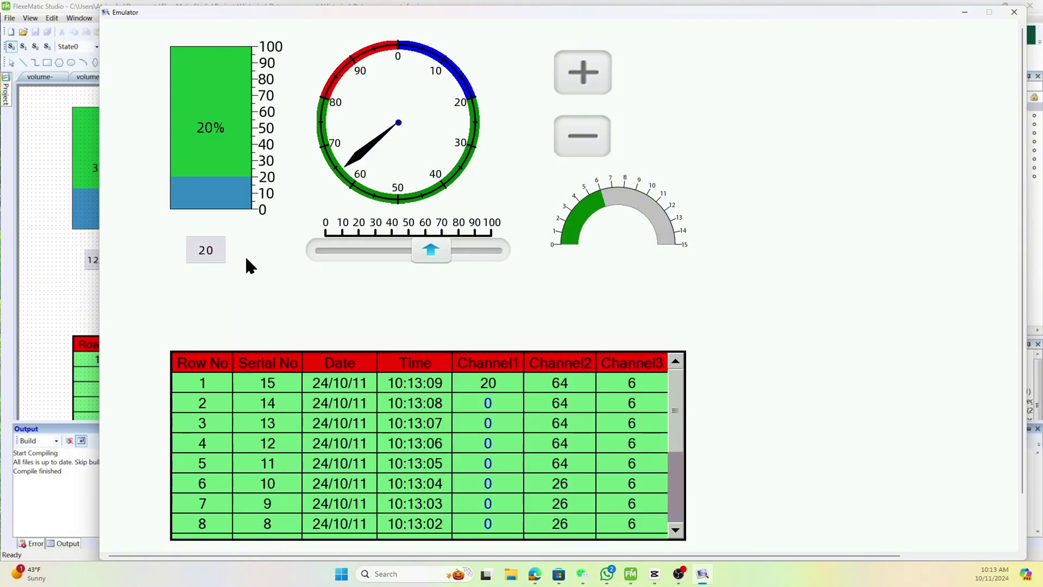